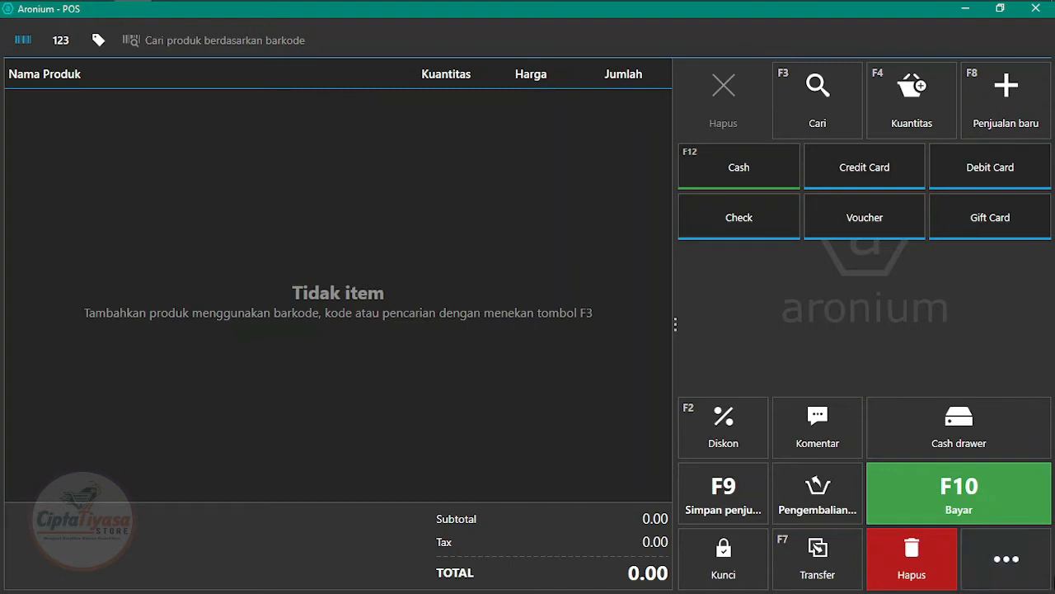
Step: Open the application settings and enable the customer display
{"action": "left_click", "coordinate": [1000, 586]}
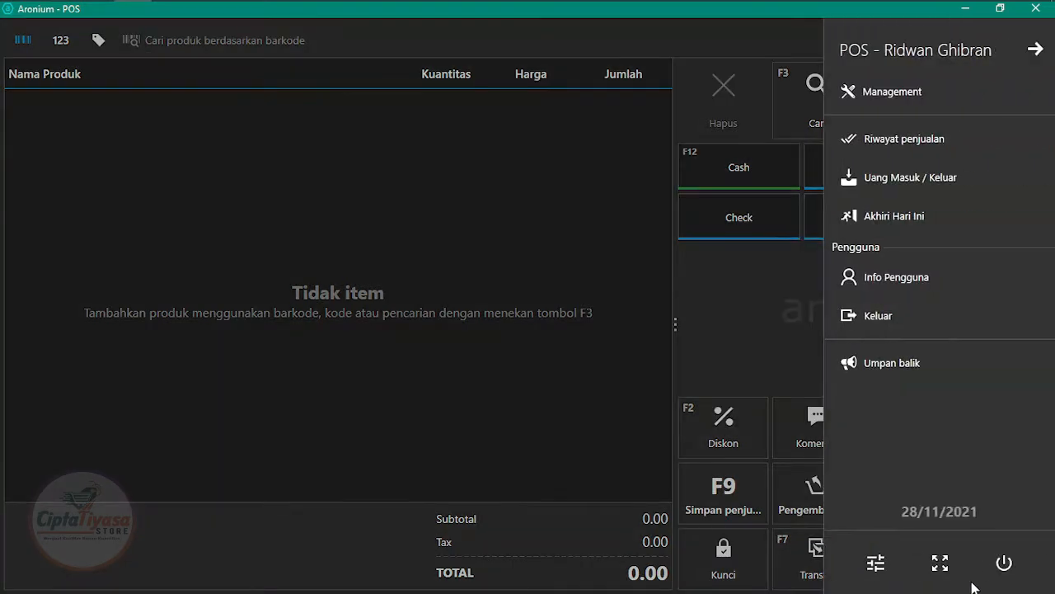
{"action": "left_click", "coordinate": [880, 566]}
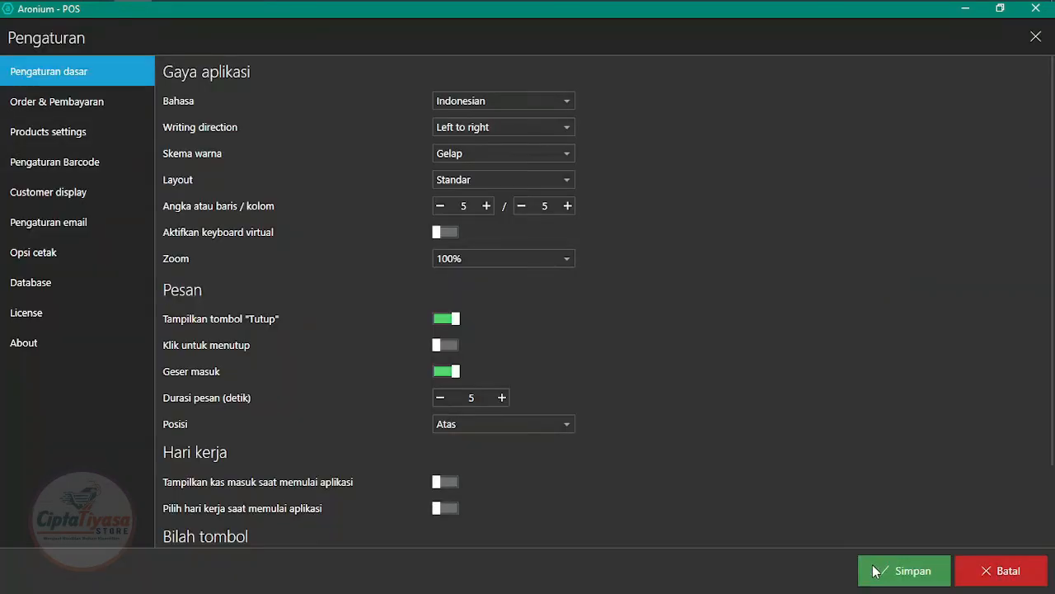
{"action": "left_click", "coordinate": [99, 203]}
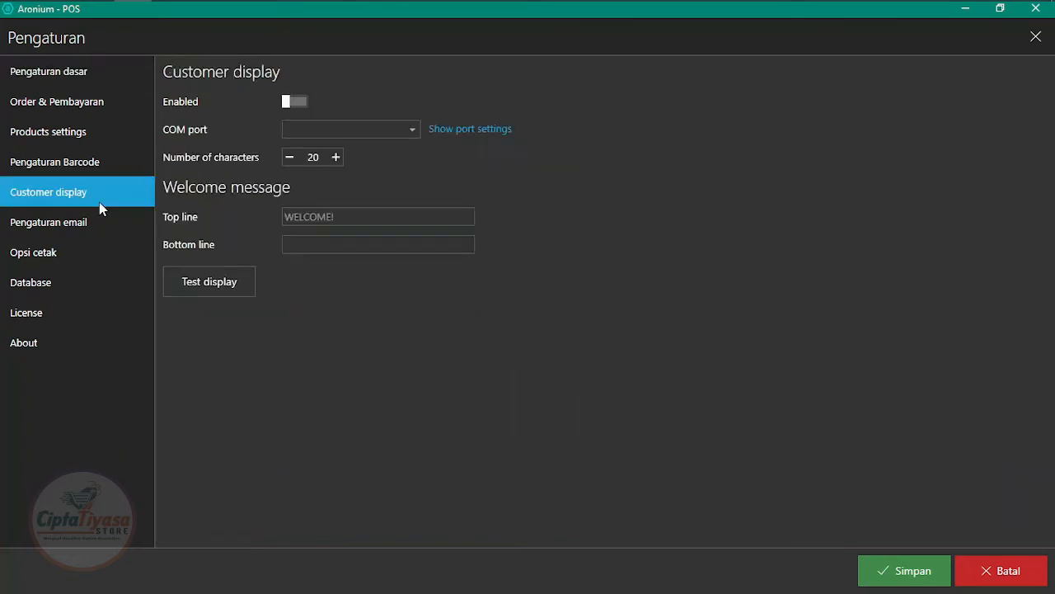
{"action": "left_click", "coordinate": [292, 102]}
Step: Examine the customer display's COM port choices and the top and bottom lines of its welcome message
{"action": "left_click", "coordinate": [418, 131]}
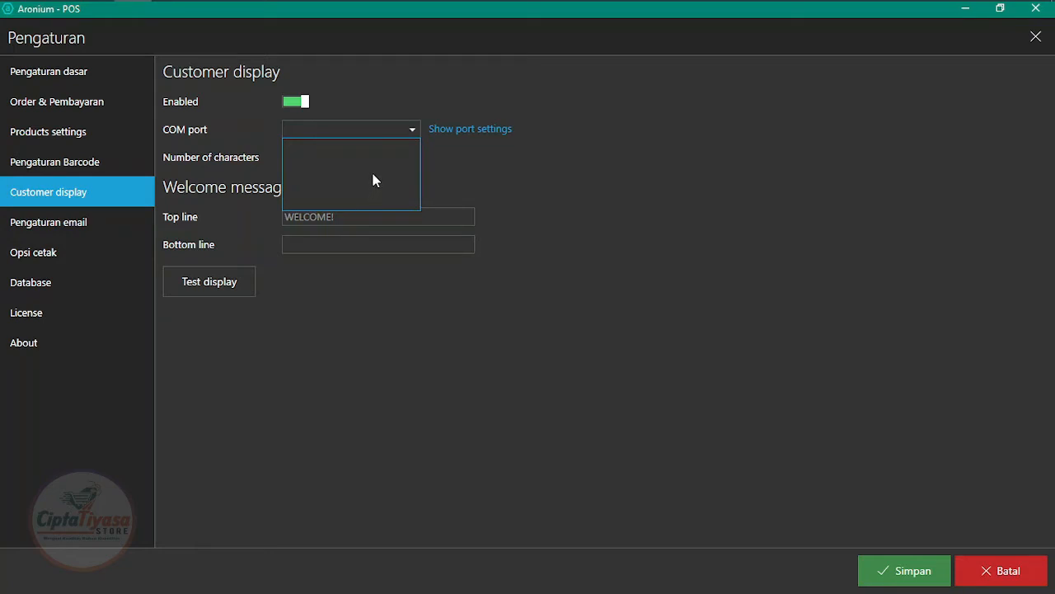
{"action": "left_click", "coordinate": [721, 191]}
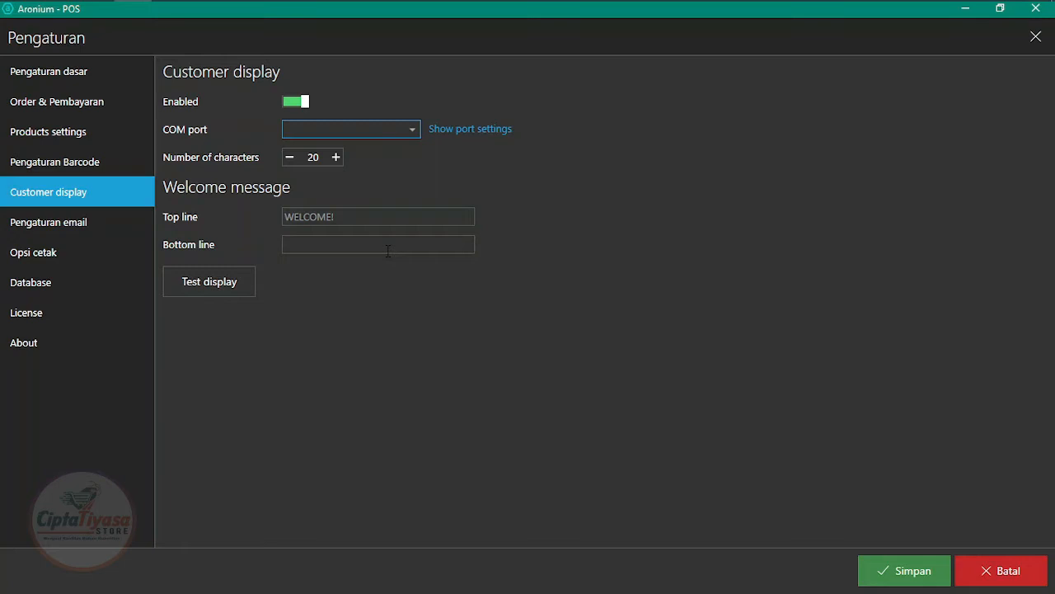
{"action": "left_click", "coordinate": [388, 215]}
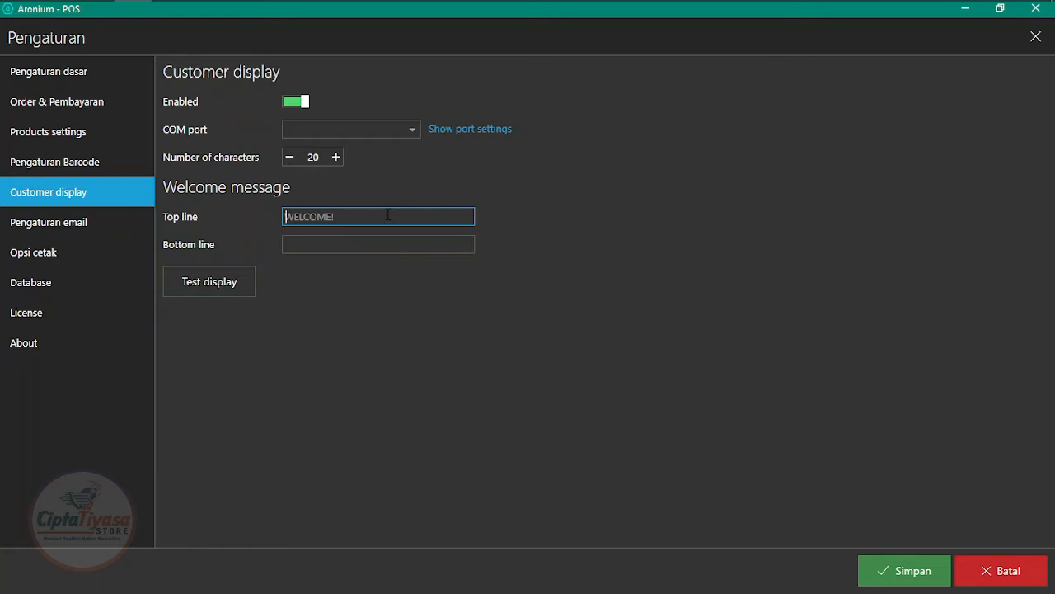
{"action": "left_click", "coordinate": [384, 248]}
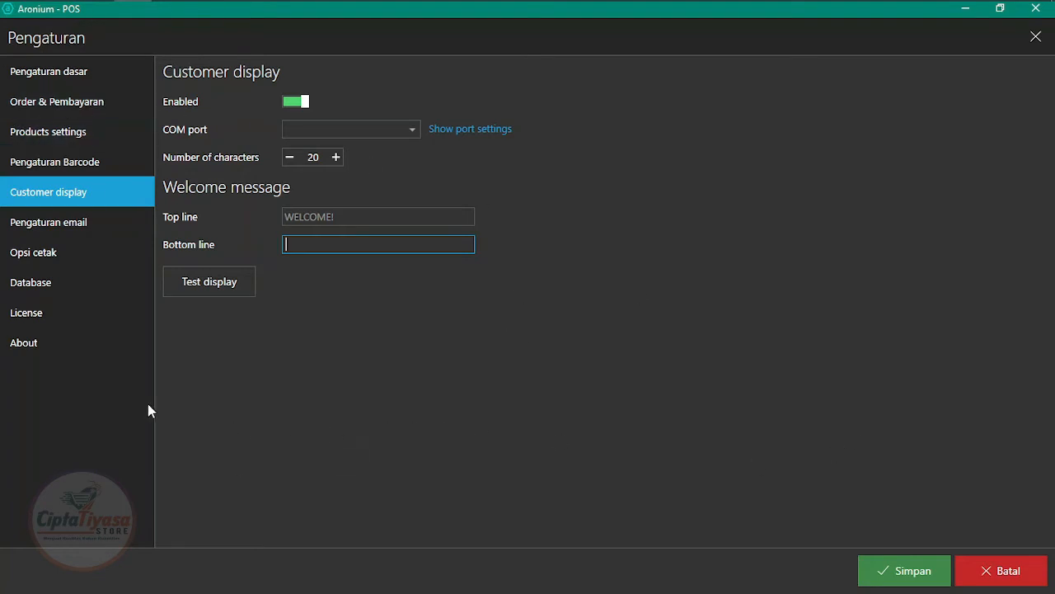
Step: Review the printers offered for receipts in the Opsi cetak settings and view the sample PDF receipt in Chrome
{"action": "left_click", "coordinate": [53, 254]}
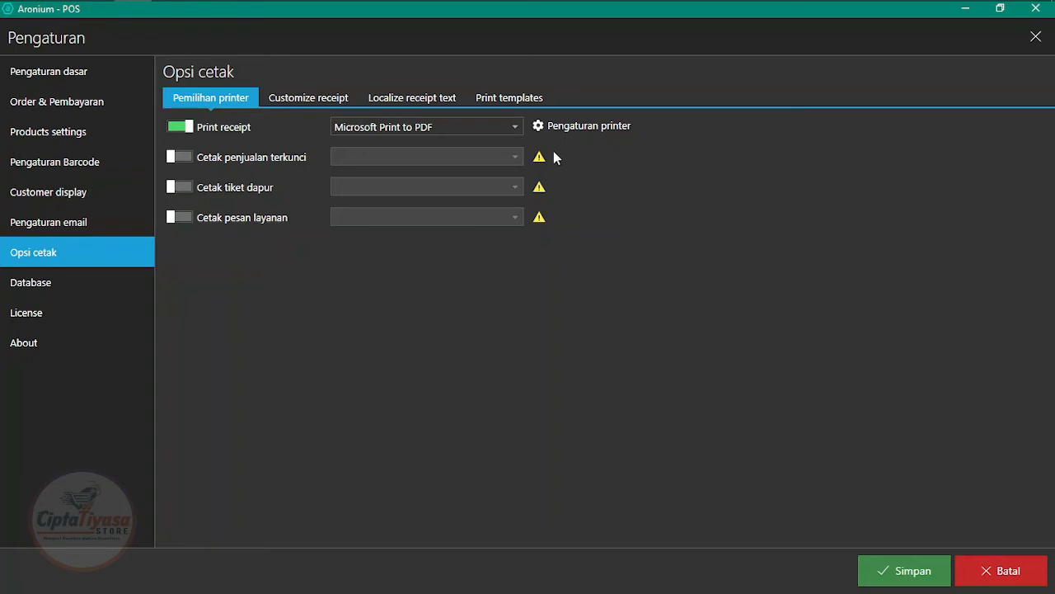
{"action": "left_click", "coordinate": [506, 128]}
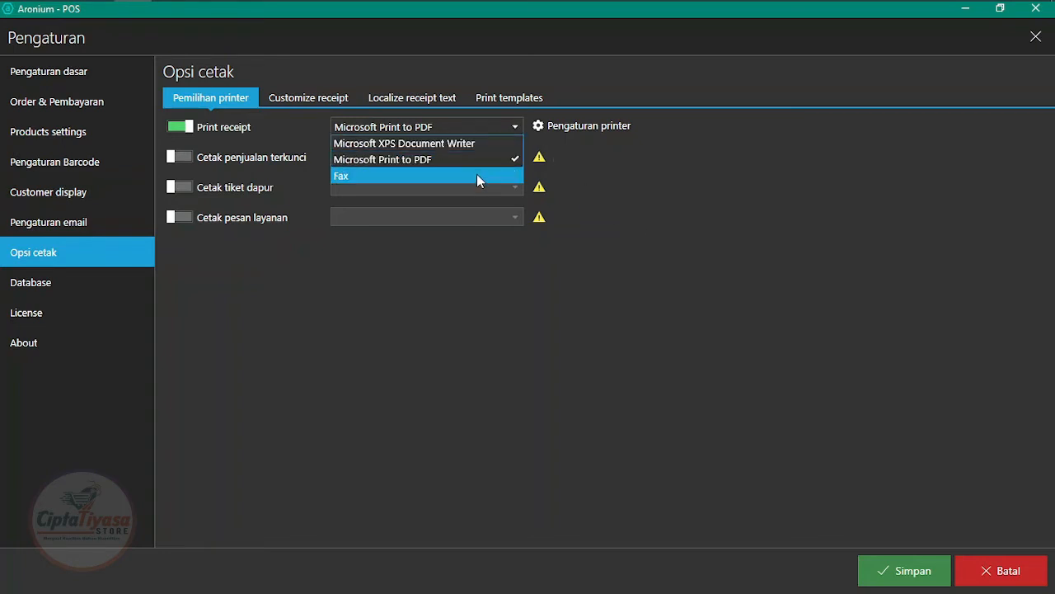
{"action": "left_click", "coordinate": [788, 229]}
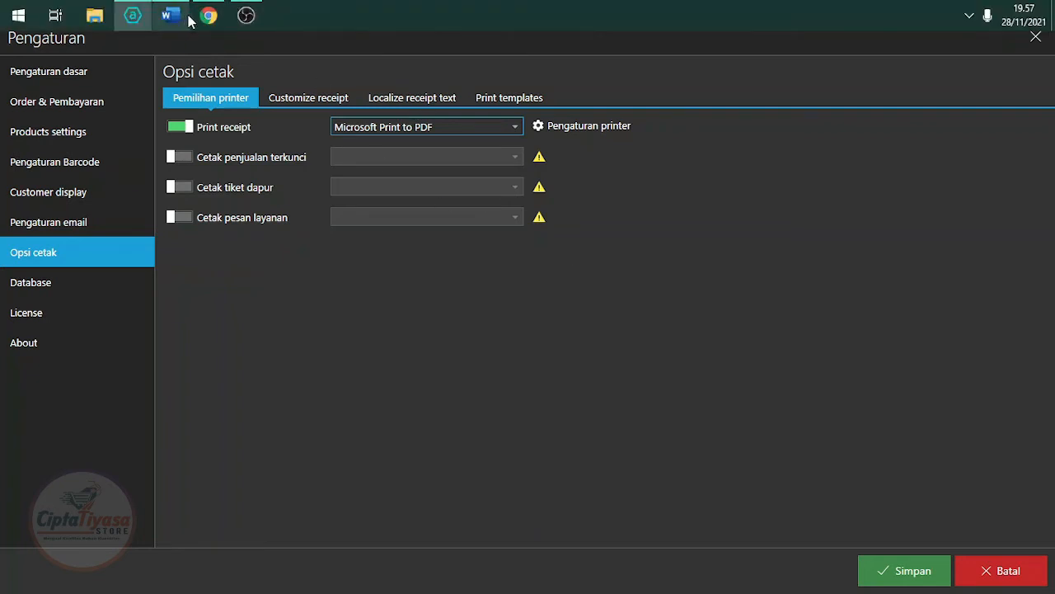
{"action": "left_click", "coordinate": [208, 15]}
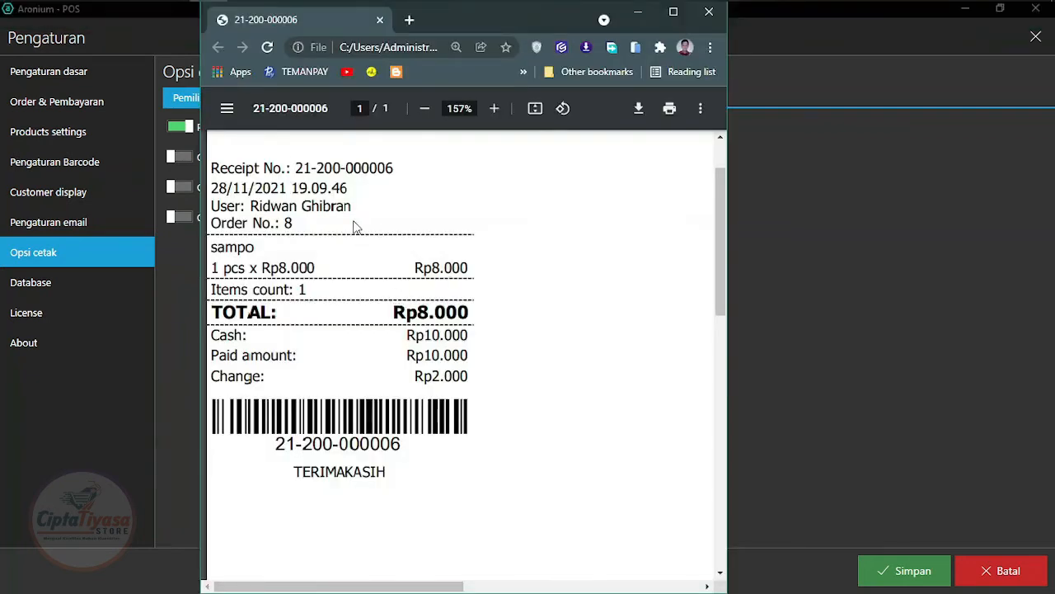
{"action": "left_click", "coordinate": [637, 12]}
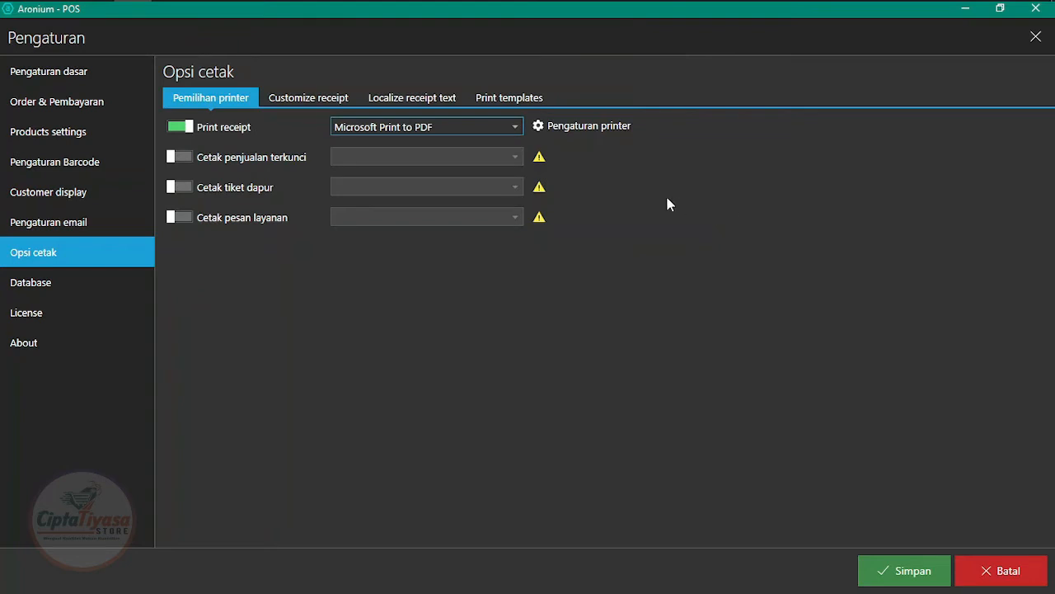
Step: Open the receipt printer's settings and review the available printer types
{"action": "left_click", "coordinate": [588, 126]}
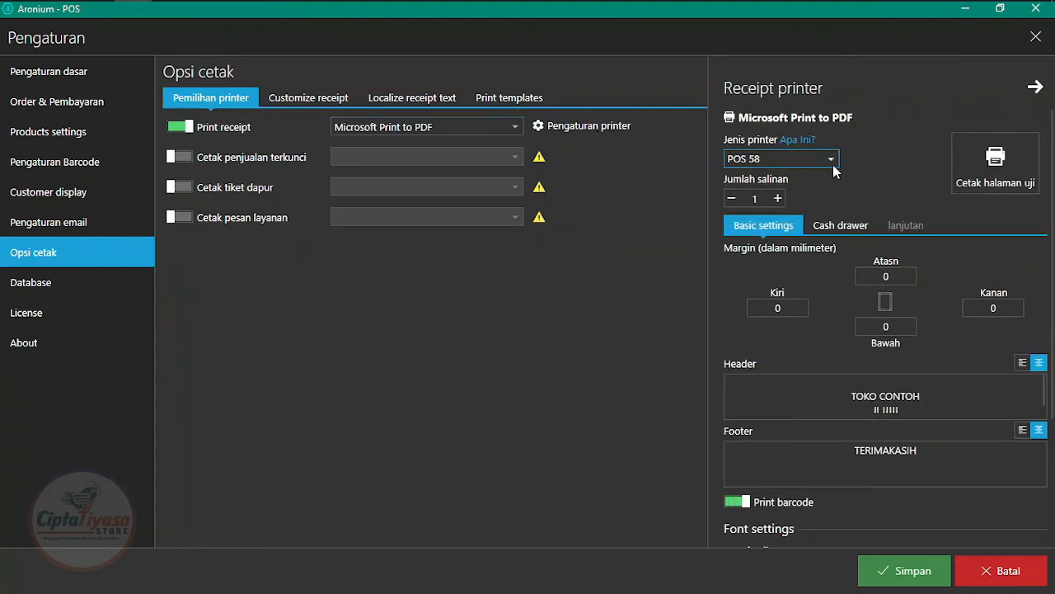
{"action": "left_click", "coordinate": [832, 163]}
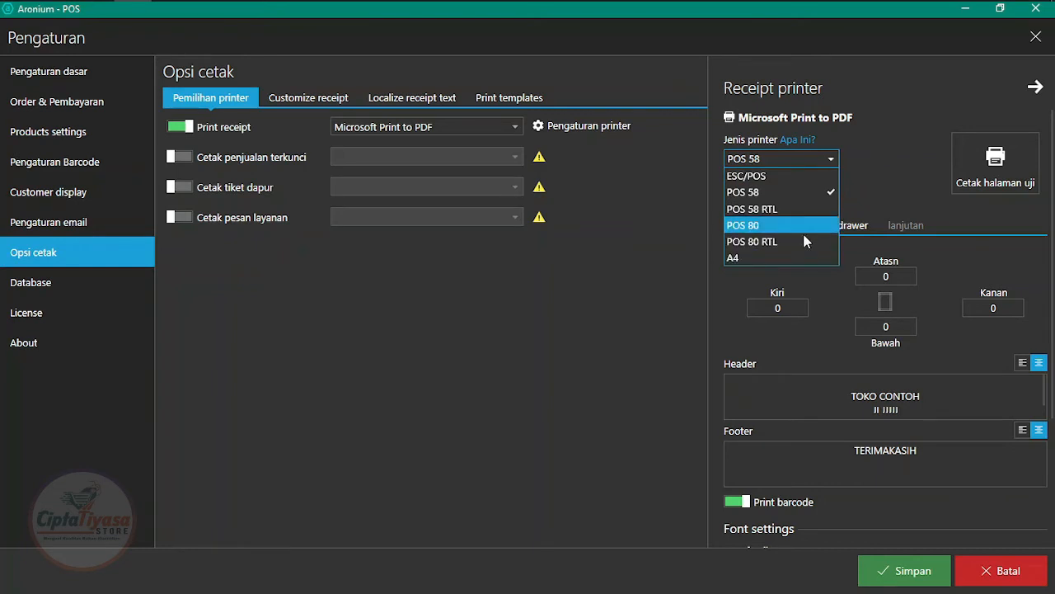
{"action": "left_click", "coordinate": [882, 187]}
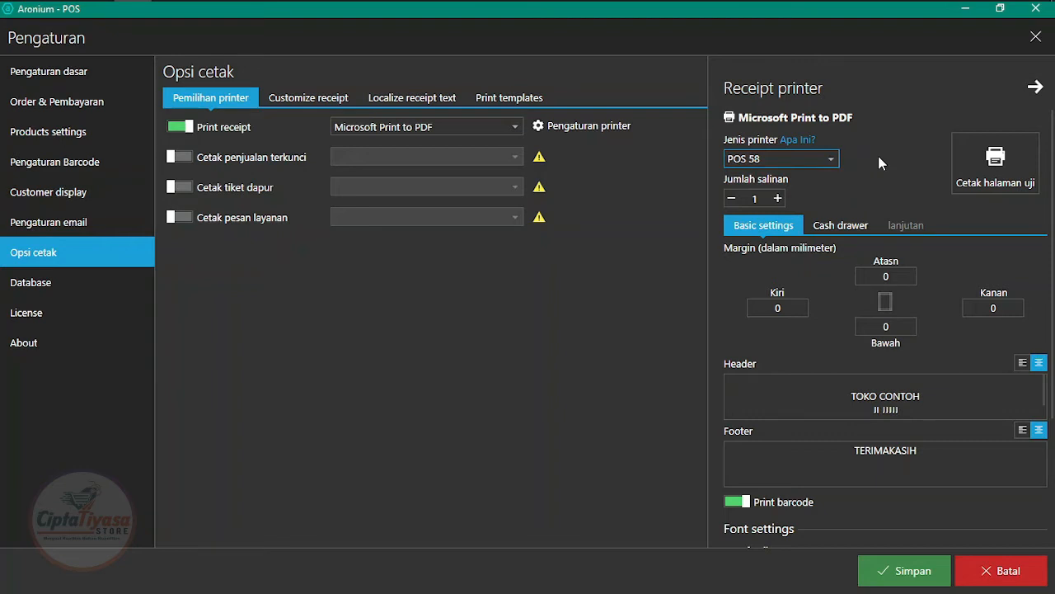
Step: Examine the margins and all header lines in the receipt printer's basic settings
{"action": "scroll", "coordinate": [879, 162], "scroll_direction": "down", "scroll_amount": 2}
{"action": "scroll", "coordinate": [835, 340], "scroll_direction": "down", "scroll_amount": 1}
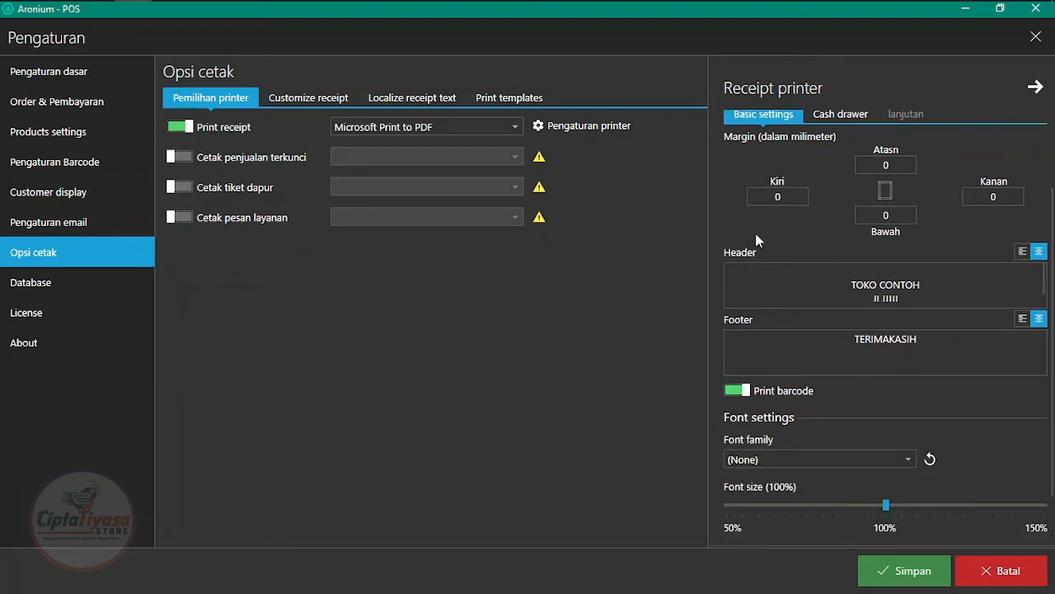
{"action": "left_click", "coordinate": [918, 285]}
{"action": "left_click", "coordinate": [918, 285]}
{"action": "scroll", "coordinate": [915, 297], "scroll_direction": "up", "scroll_amount": 2}
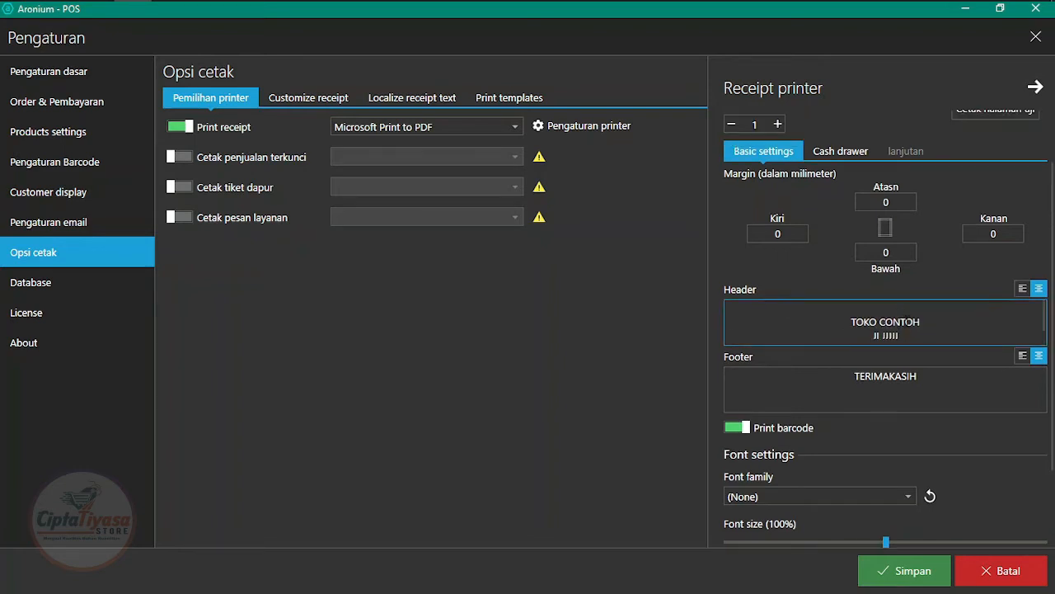
{"action": "scroll", "coordinate": [907, 322], "scroll_direction": "down", "scroll_amount": 1}
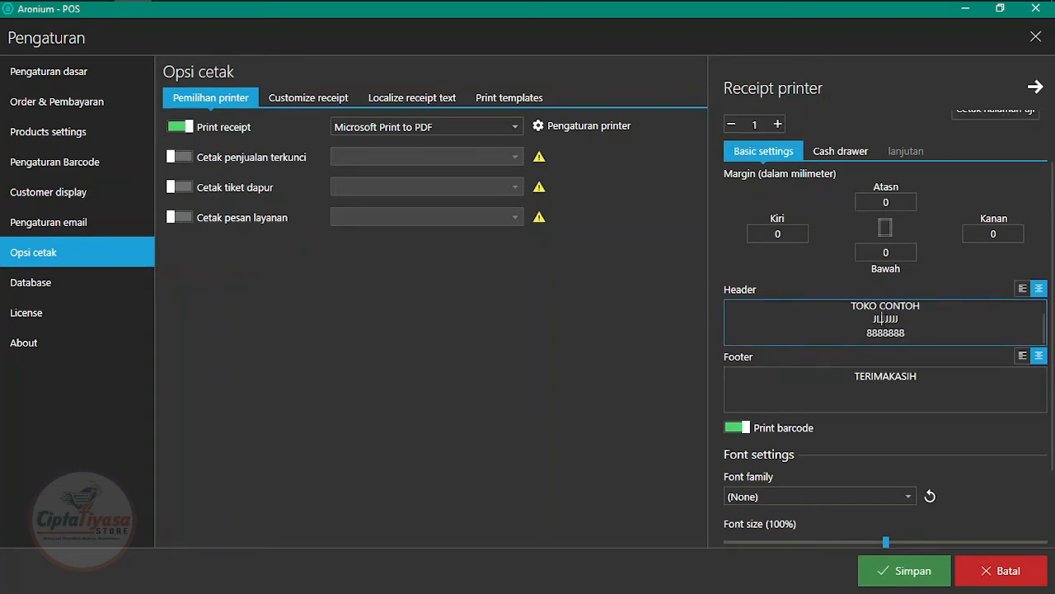
{"action": "left_click", "coordinate": [895, 332]}
Step: Switch to Chrome to find the store header lines on the sample receipt, and return to Aronium
{"action": "mouse_move", "coordinate": [280, 11]}
{"action": "left_click", "coordinate": [208, 15]}
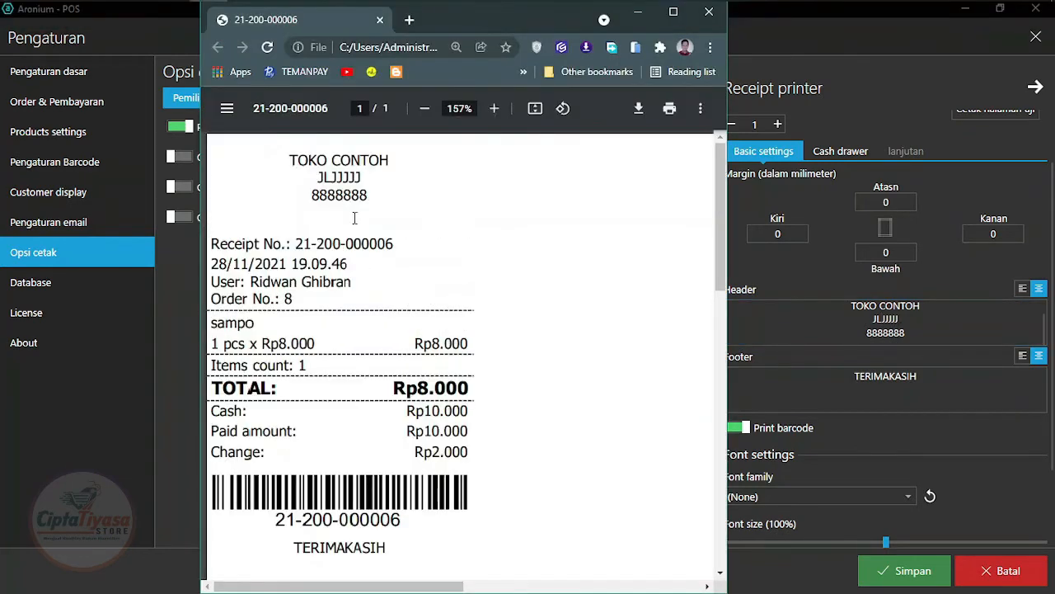
{"action": "left_click_drag", "start_coordinate": [287, 147], "coordinate": [396, 206]}
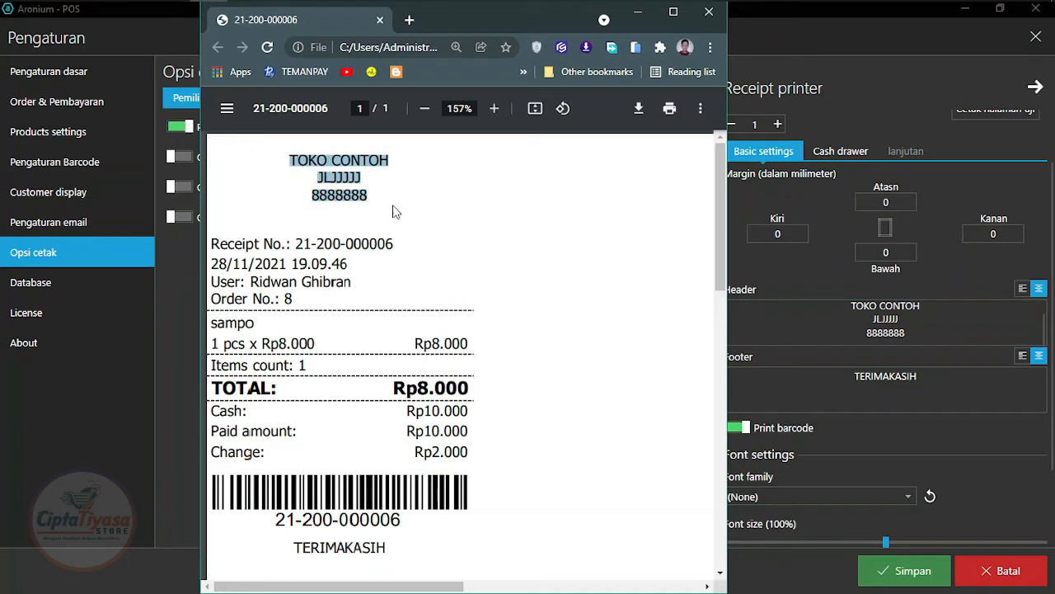
{"action": "left_click", "coordinate": [290, 168]}
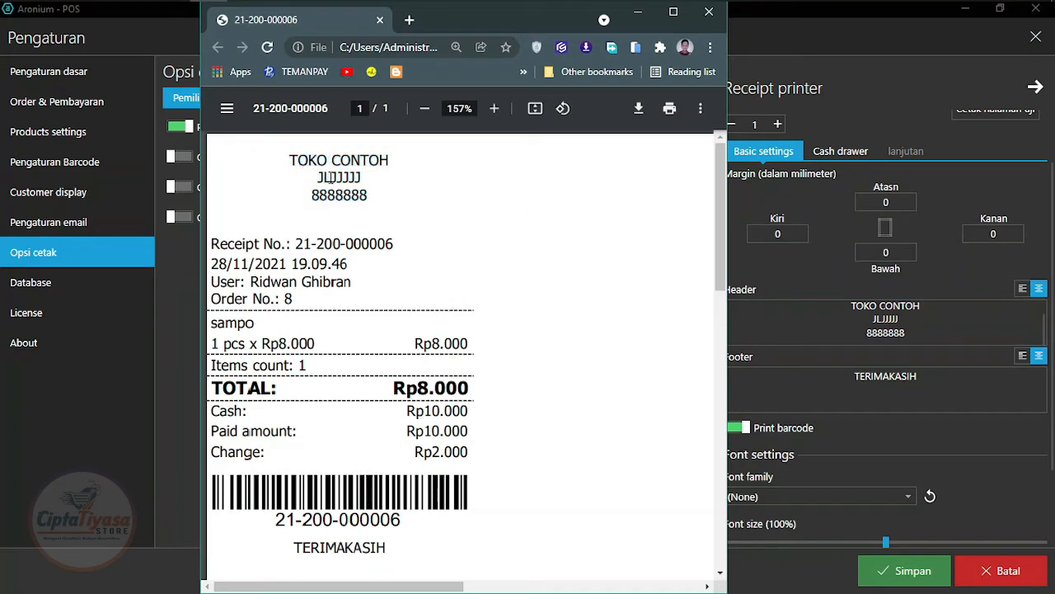
{"action": "left_click", "coordinate": [934, 427]}
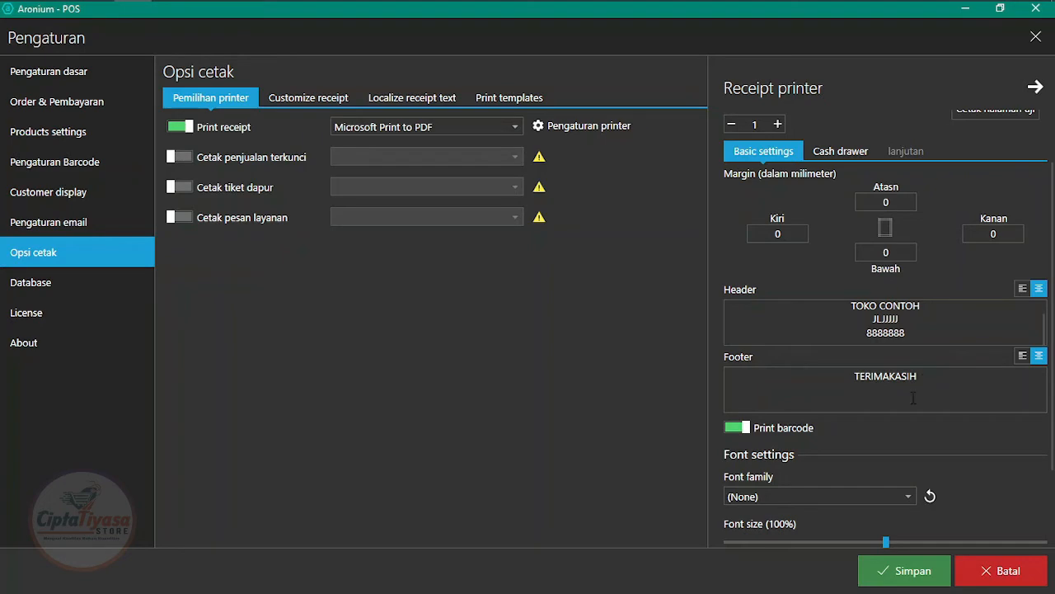
Step: Compare the closing line of the sample receipt in Chrome with the footer text in Aronium's receipt printer settings
{"action": "mouse_move", "coordinate": [355, 4]}
{"action": "left_click", "coordinate": [209, 16]}
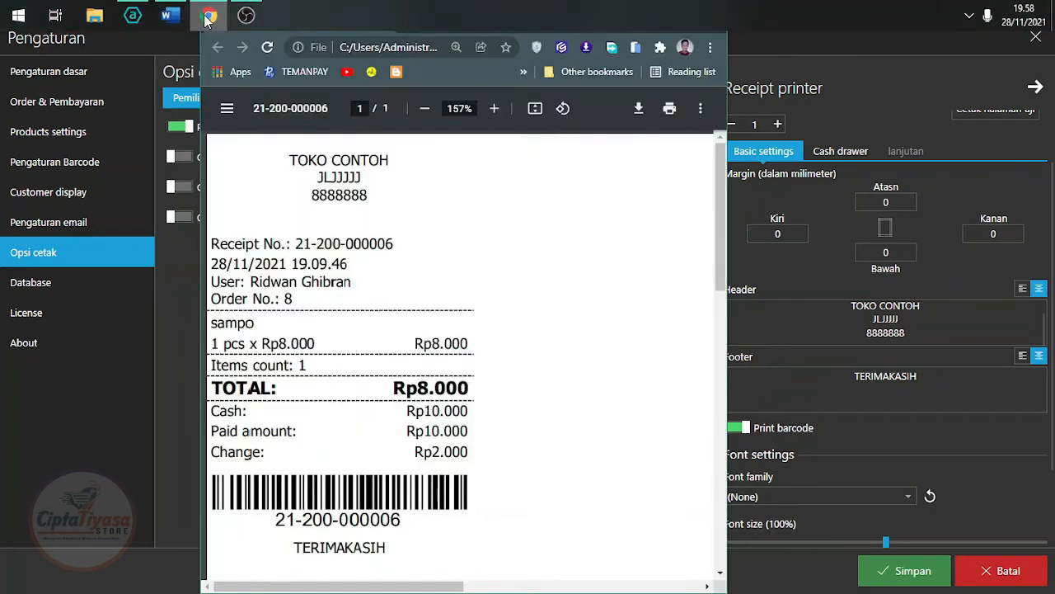
{"action": "scroll", "coordinate": [516, 346], "scroll_direction": "down", "scroll_amount": 3}
{"action": "left_click_drag", "start_coordinate": [410, 309], "coordinate": [380, 316]}
{"action": "left_click", "coordinate": [907, 412]}
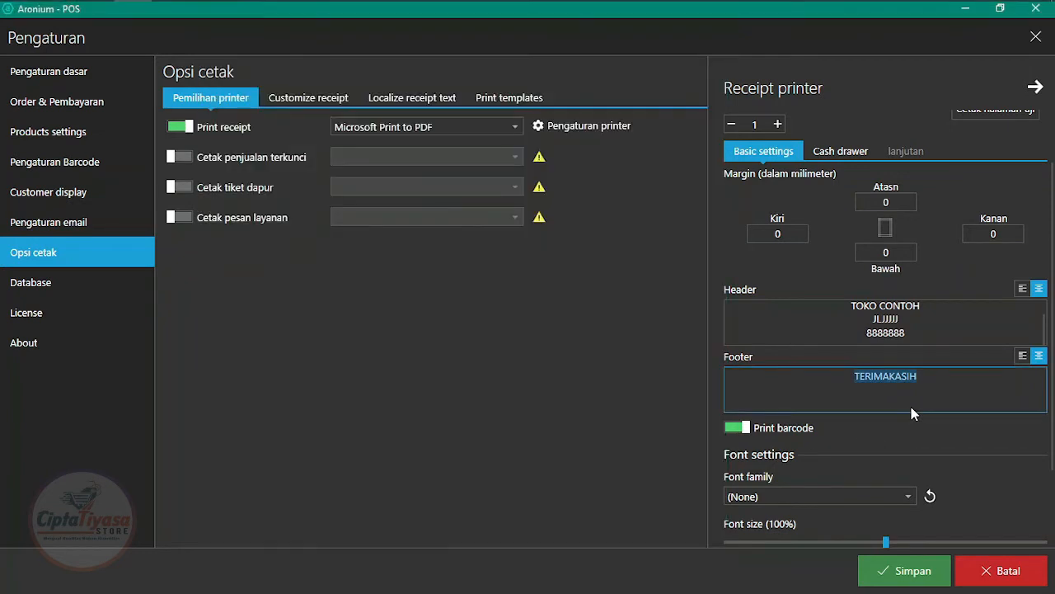
Step: Review the font family list and the font size setting for printed receipts
{"action": "scroll", "coordinate": [902, 413], "scroll_direction": "down", "scroll_amount": 1}
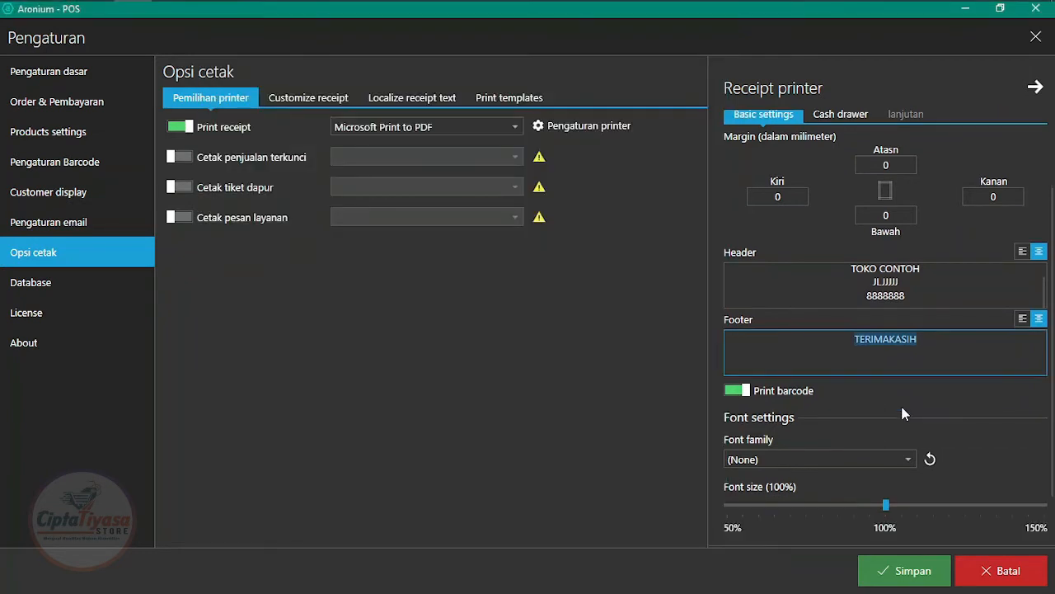
{"action": "left_click", "coordinate": [875, 460]}
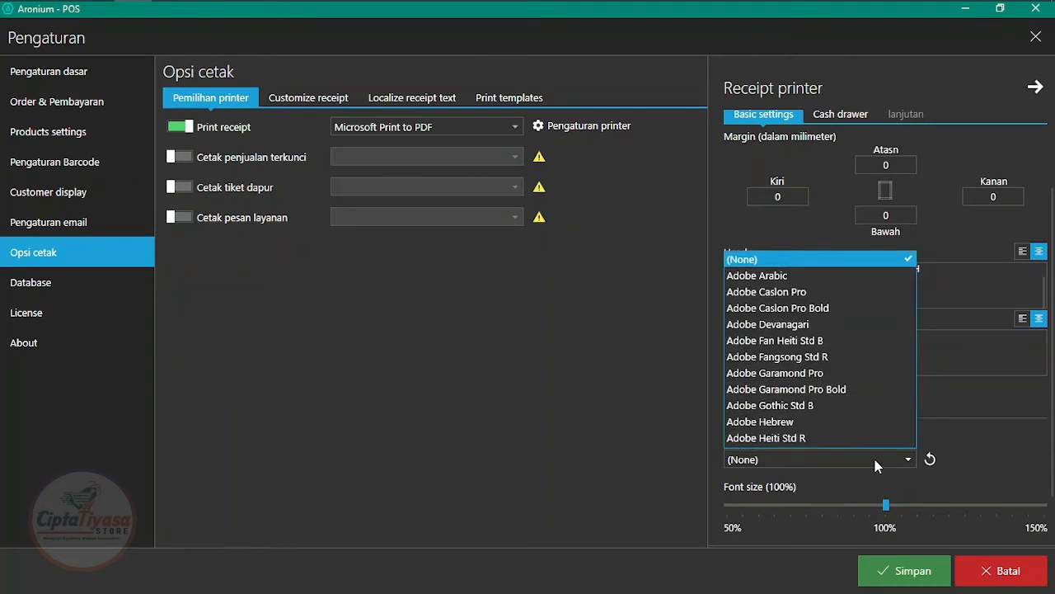
{"action": "left_click", "coordinate": [875, 459]}
{"action": "left_click", "coordinate": [875, 459]}
{"action": "double_click", "coordinate": [879, 459]}
{"action": "left_click", "coordinate": [969, 464]}
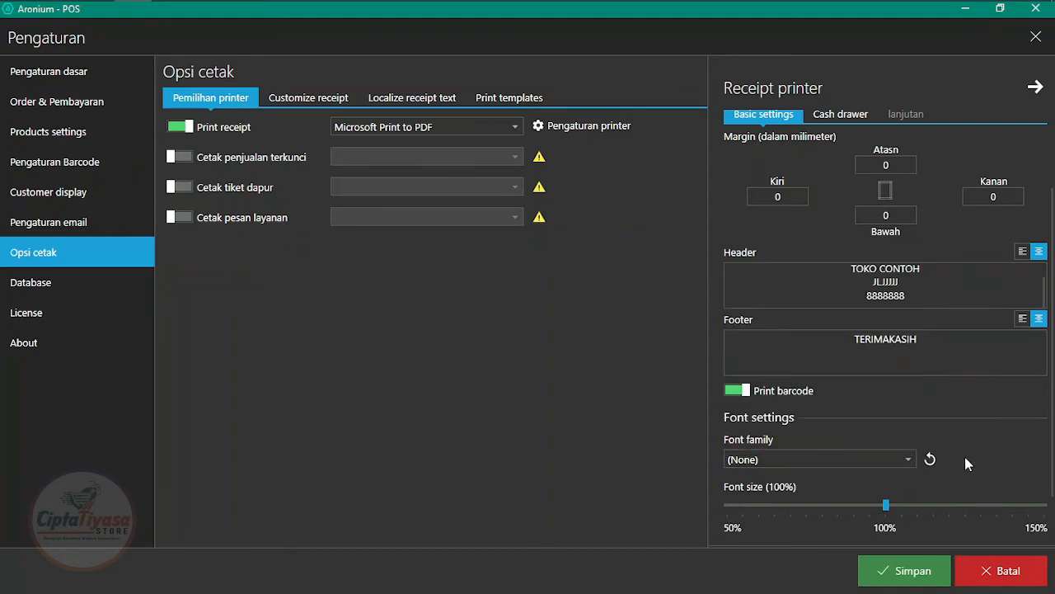
{"action": "scroll", "coordinate": [964, 456], "scroll_direction": "down", "scroll_amount": 2}
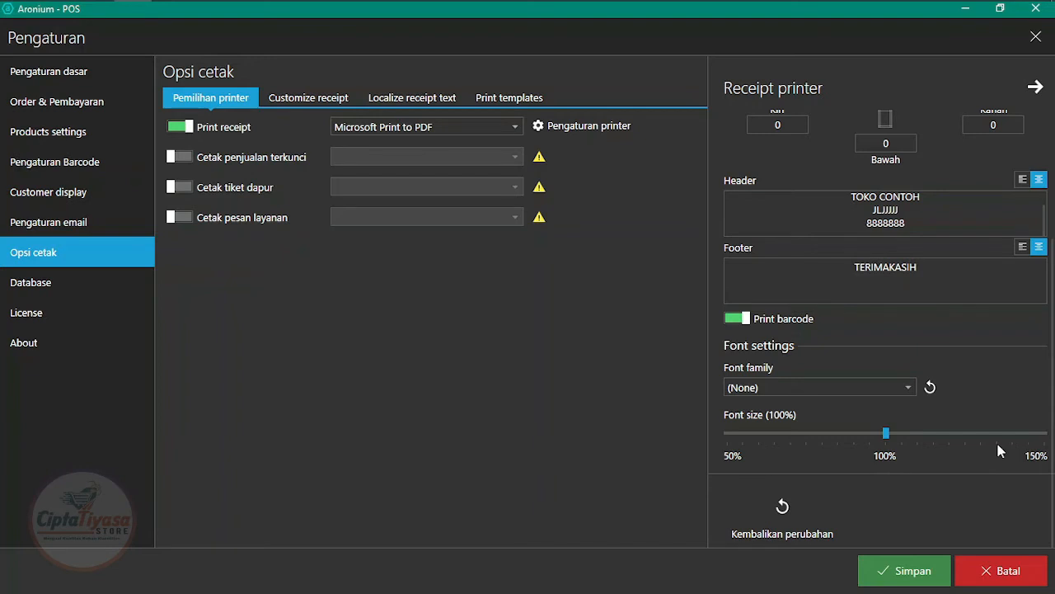
{"action": "scroll", "coordinate": [998, 445], "scroll_direction": "up", "scroll_amount": 5}
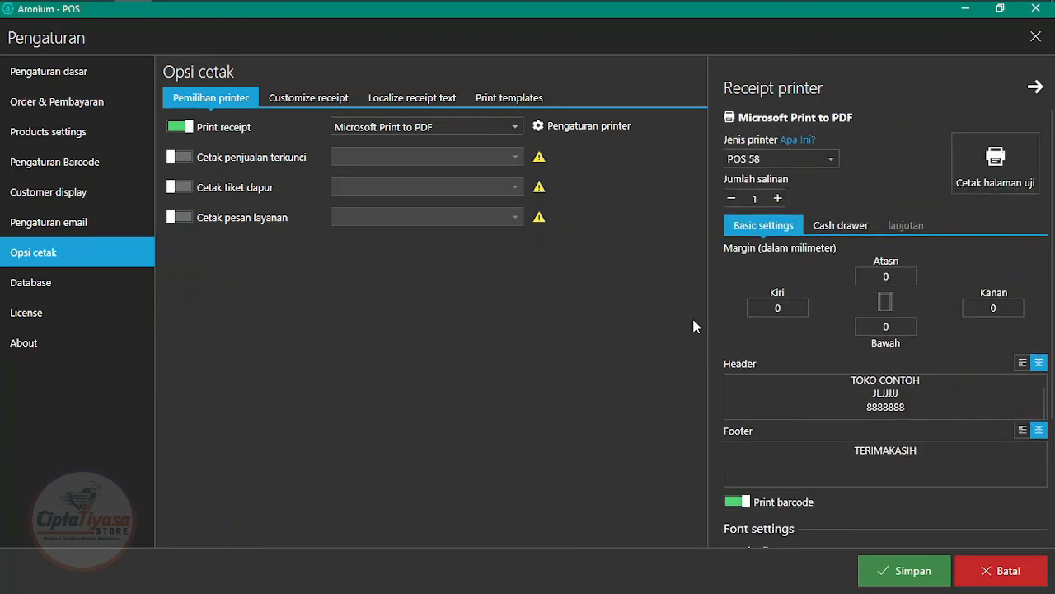
Step: Examine the receipt printer's cash drawer settings, including the cash drawer command
{"action": "left_click", "coordinate": [854, 231]}
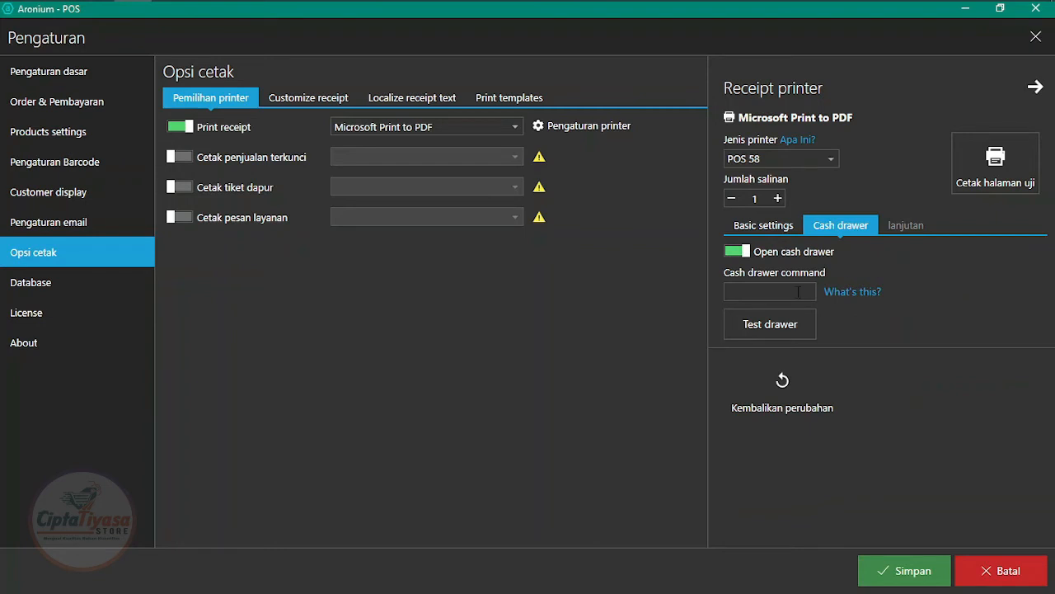
{"action": "left_click", "coordinate": [746, 291]}
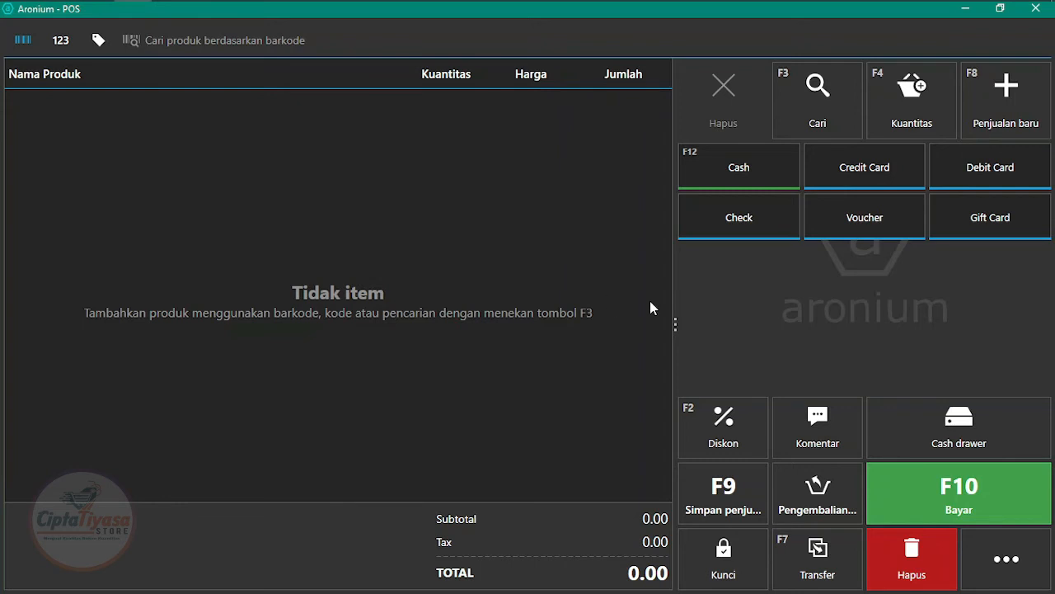
Step: Reopen the application settings and open the Windows regional settings from the receipt customization options
{"action": "left_click", "coordinate": [1007, 579]}
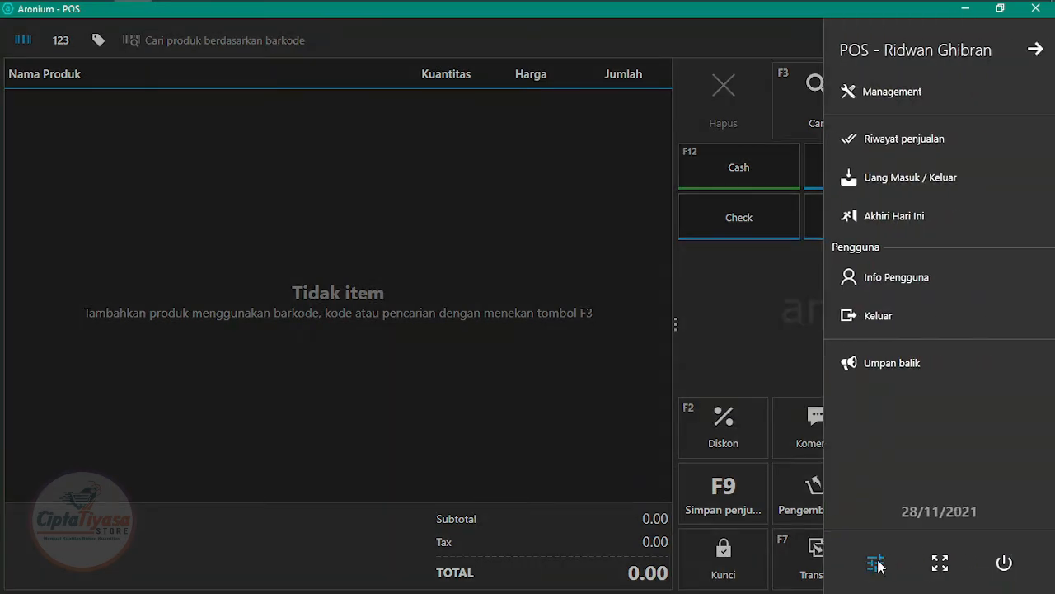
{"action": "left_click", "coordinate": [876, 562]}
{"action": "left_click", "coordinate": [49, 254]}
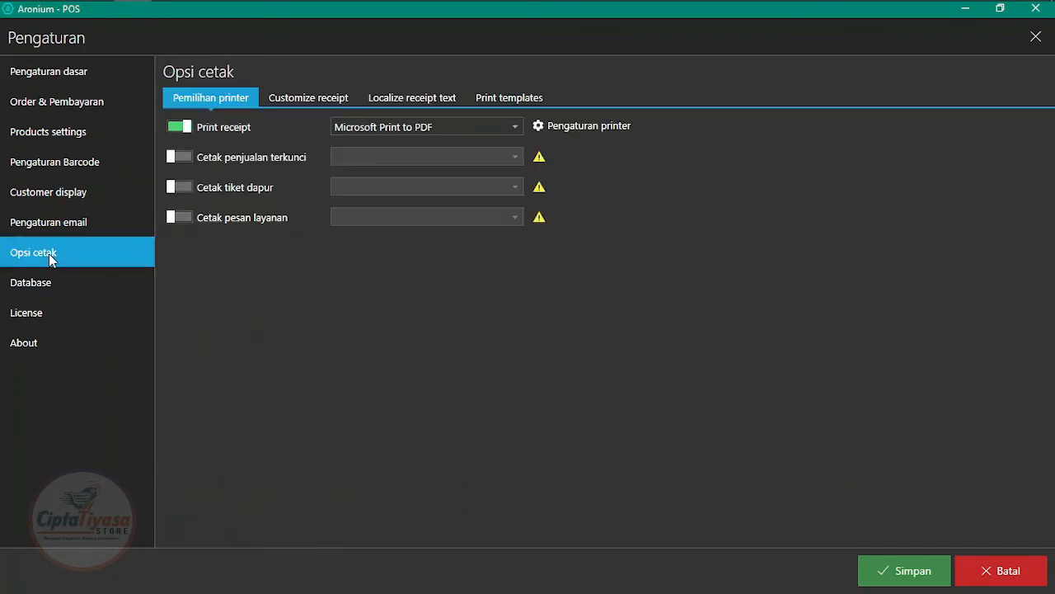
{"action": "left_click", "coordinate": [329, 104]}
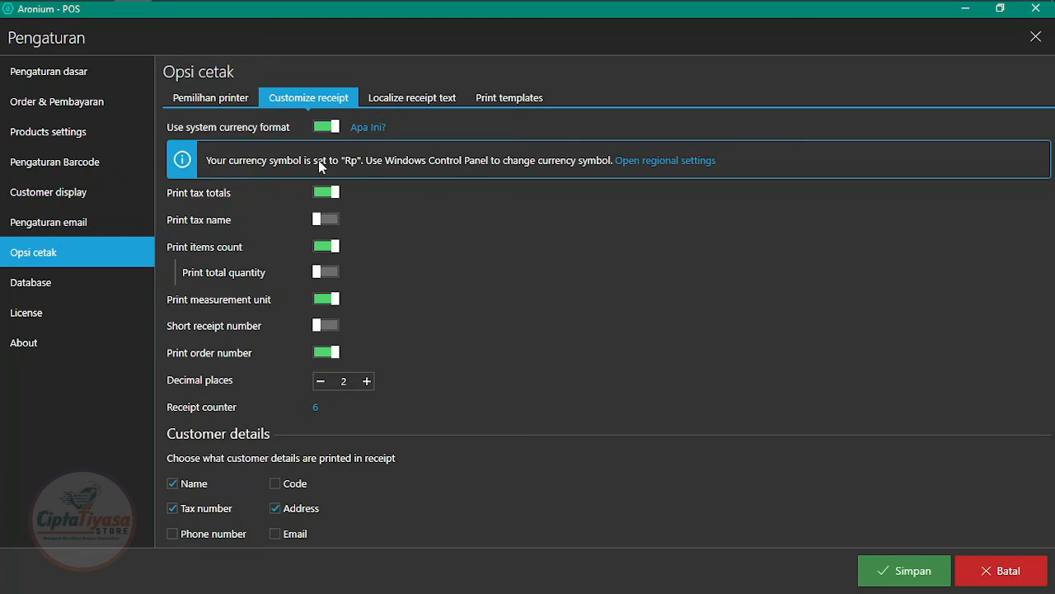
{"action": "left_click", "coordinate": [674, 164]}
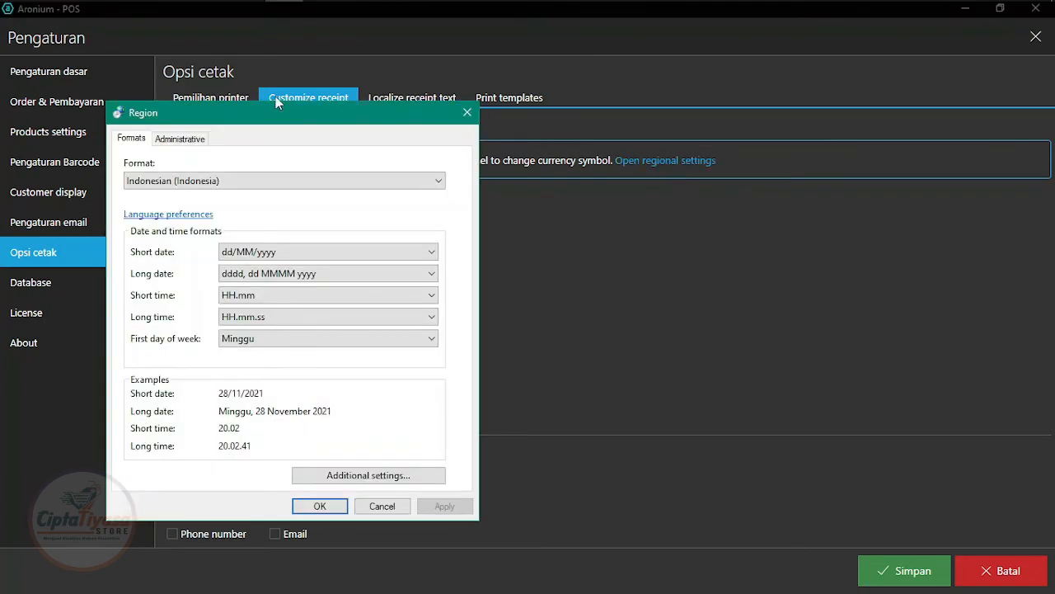
Step: Set the number of digits after the decimal to 0 in the Indonesian region's custom number format
{"action": "left_click_drag", "start_coordinate": [287, 114], "coordinate": [393, 114]}
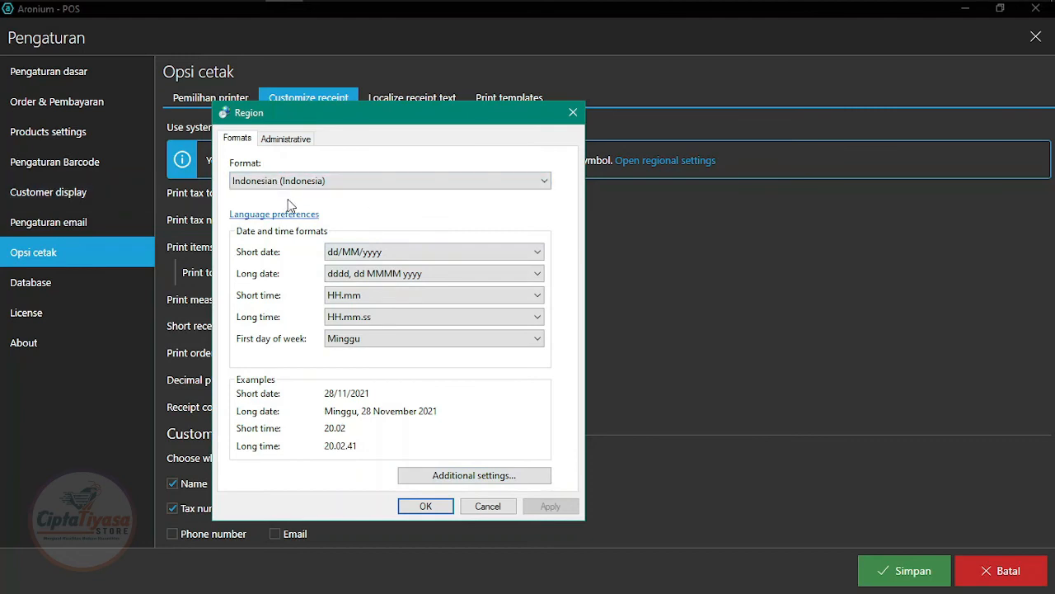
{"action": "left_click", "coordinate": [503, 476]}
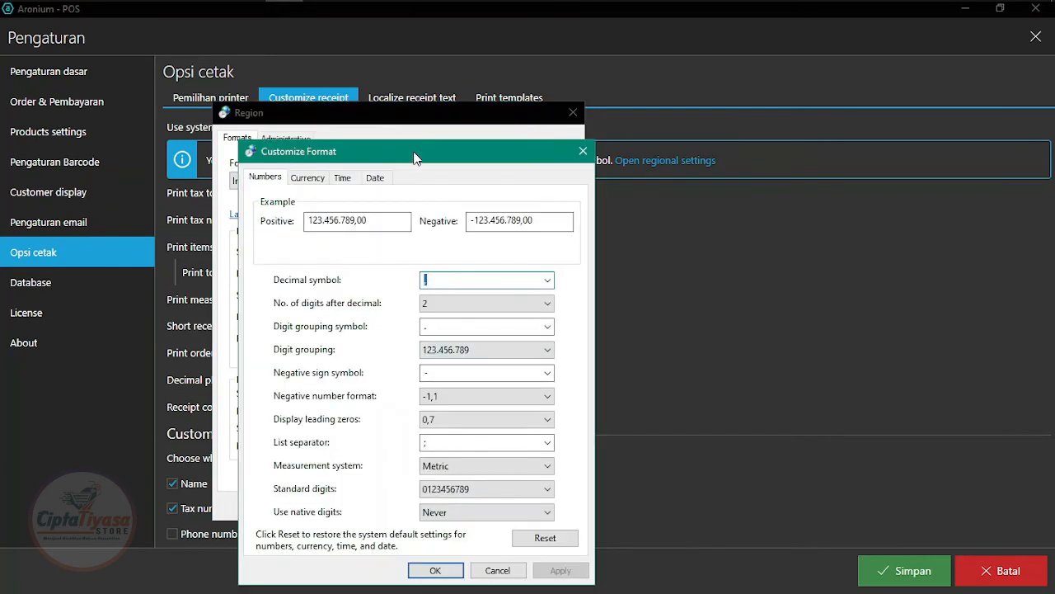
{"action": "left_click_drag", "start_coordinate": [413, 152], "coordinate": [491, 134]}
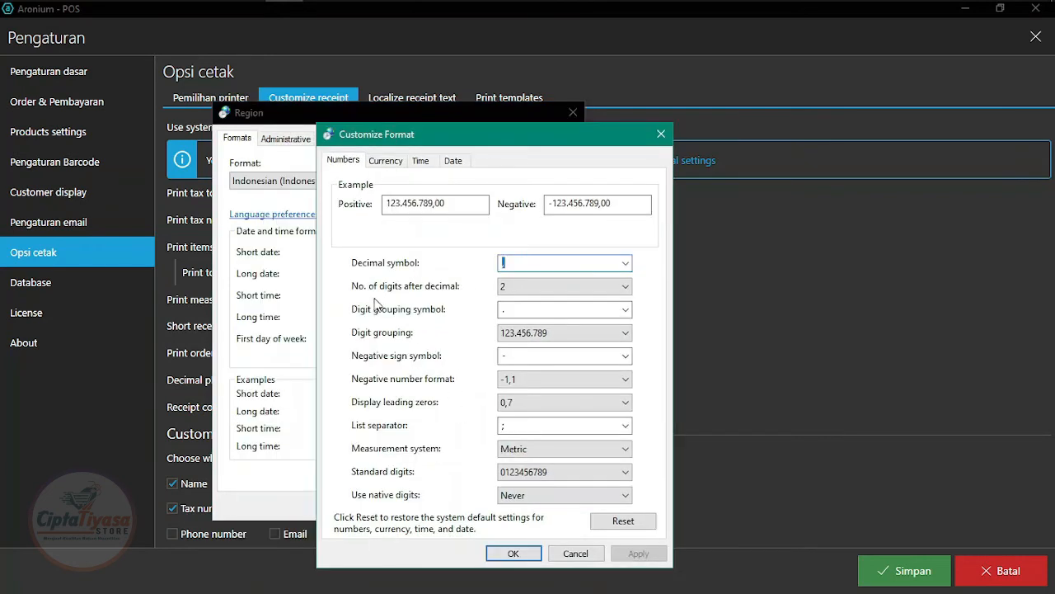
{"action": "left_click", "coordinate": [561, 287]}
{"action": "left_click", "coordinate": [535, 303]}
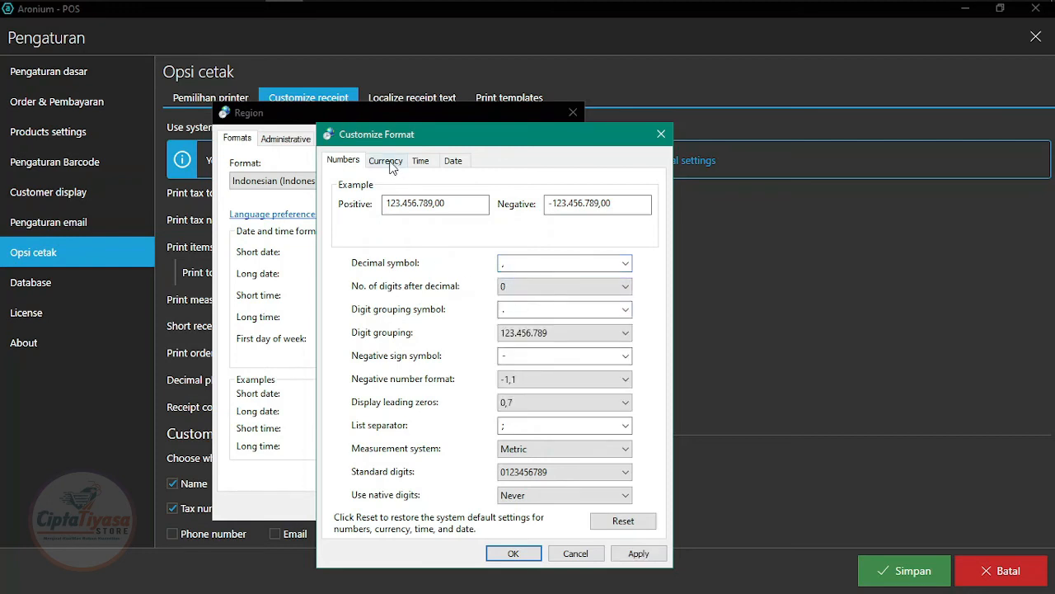
Step: Check the currency symbol in the currency format, and apply the customized regional format to Windows
{"action": "left_click", "coordinate": [386, 161]}
{"action": "left_click", "coordinate": [550, 264]}
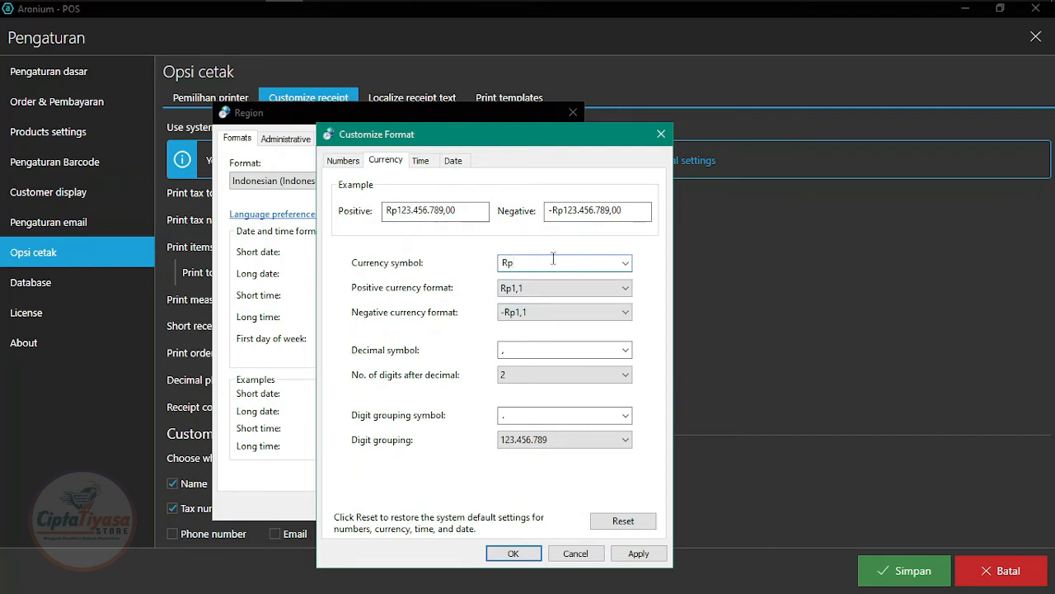
{"action": "left_click", "coordinate": [343, 160]}
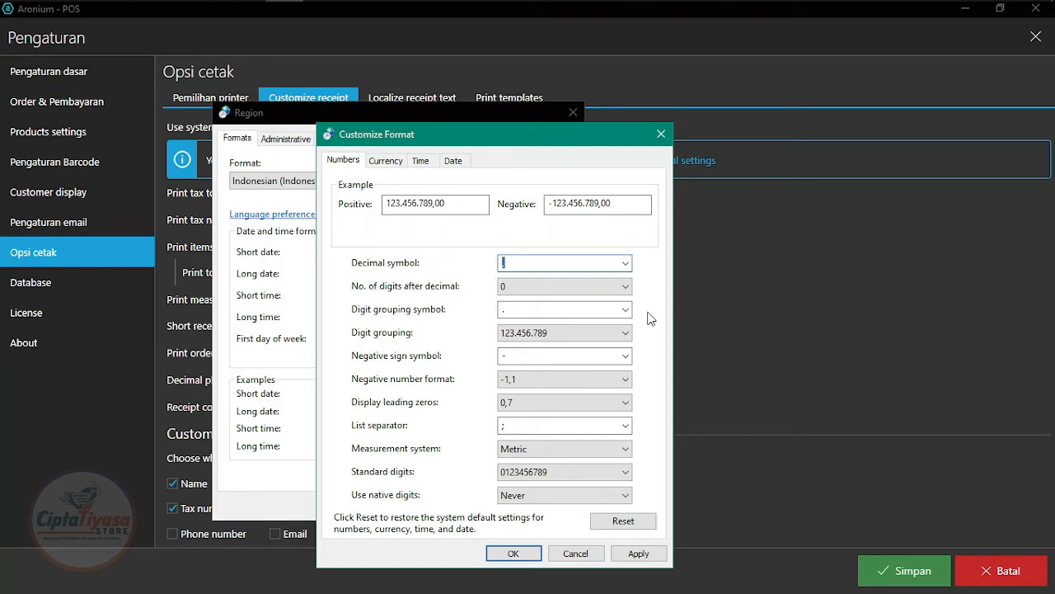
{"action": "left_click", "coordinate": [639, 554]}
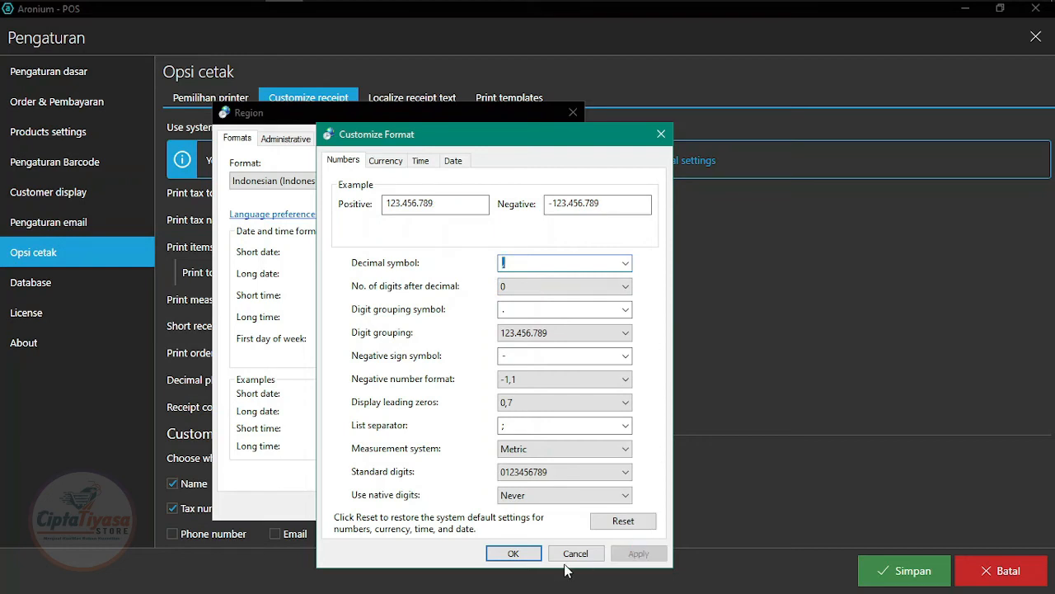
{"action": "left_click", "coordinate": [513, 553]}
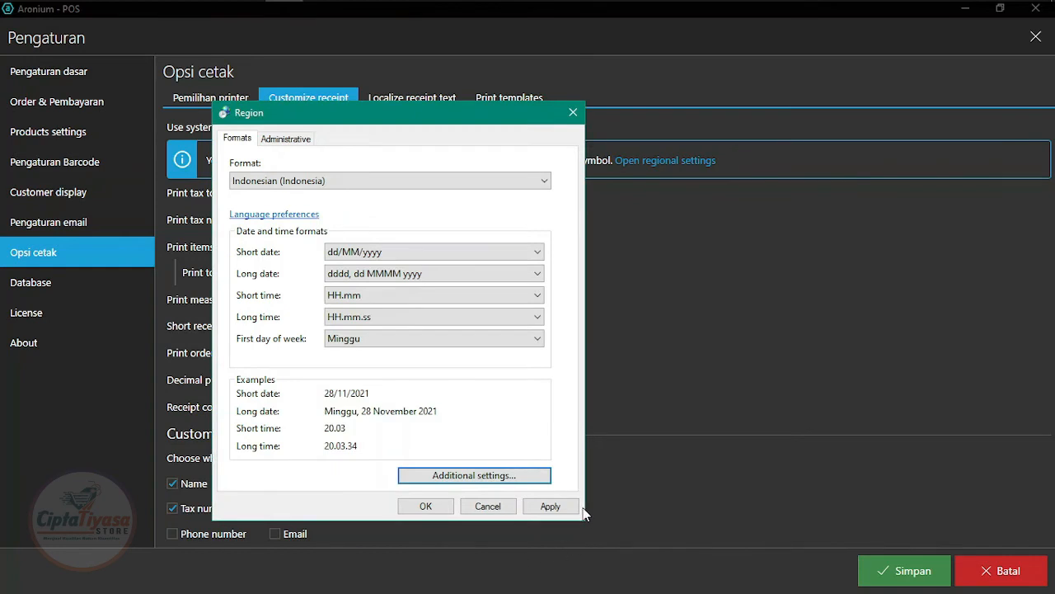
{"action": "left_click", "coordinate": [550, 505]}
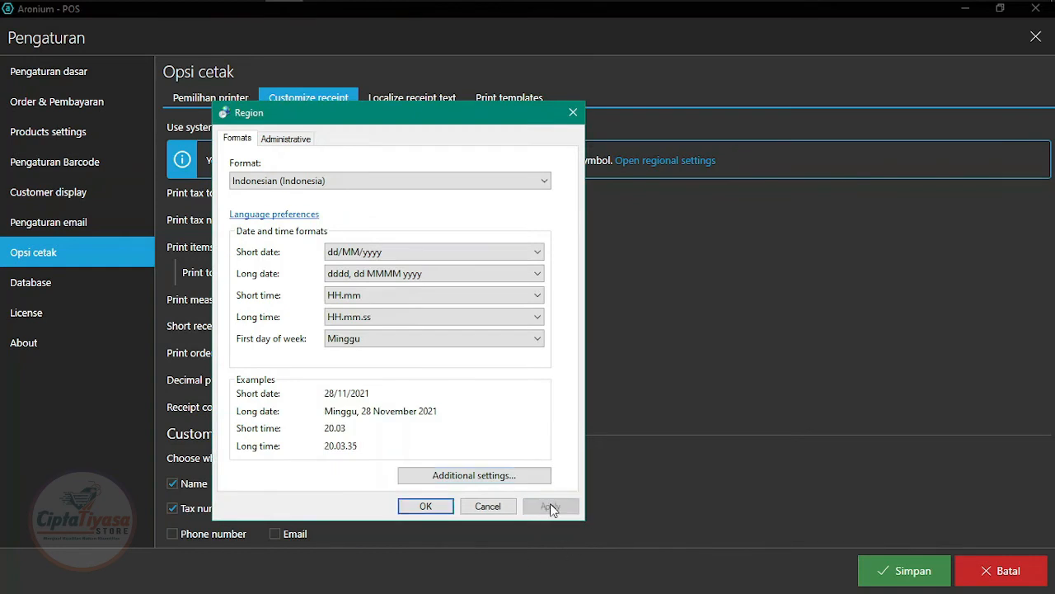
{"action": "left_click", "coordinate": [427, 507]}
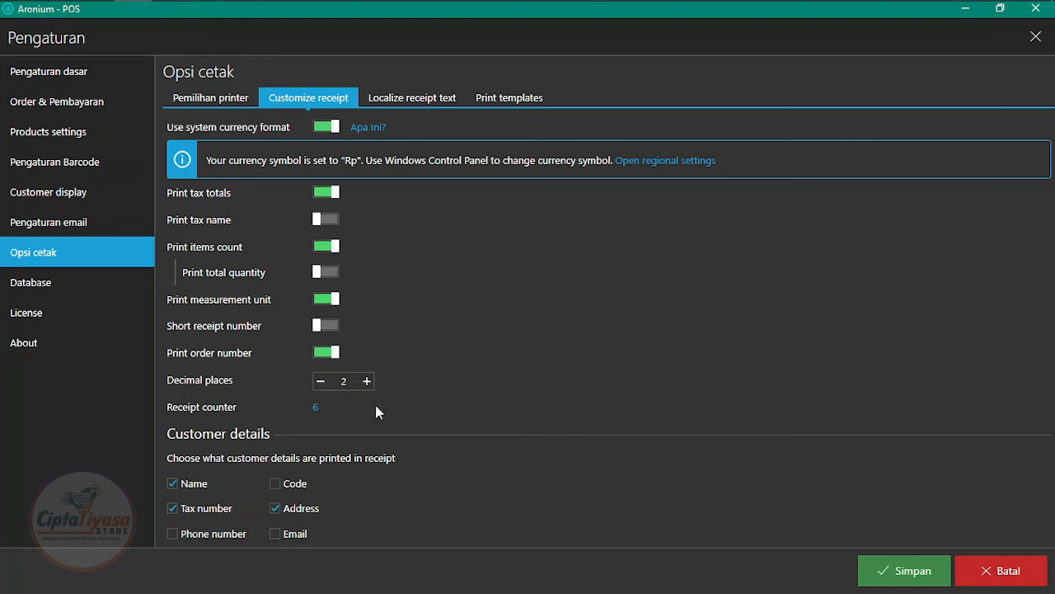
Step: Set the decimal places for printed receipts to 0
{"action": "left_click", "coordinate": [321, 382]}
{"action": "left_click", "coordinate": [322, 381]}
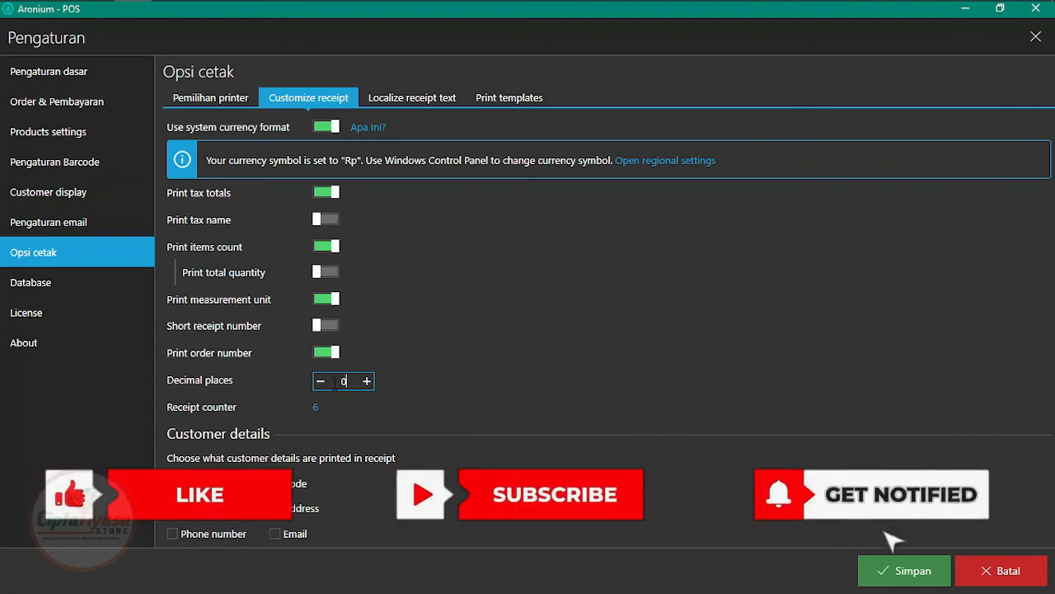
Step: Compare the translatable receipt labels with the Cash and Change lines of the sample receipt in Chrome, and return to Aronium
{"action": "left_click", "coordinate": [422, 100]}
{"action": "scroll", "coordinate": [365, 312], "scroll_direction": "down", "scroll_amount": 3}
{"action": "scroll", "coordinate": [368, 318], "scroll_direction": "up", "scroll_amount": 3}
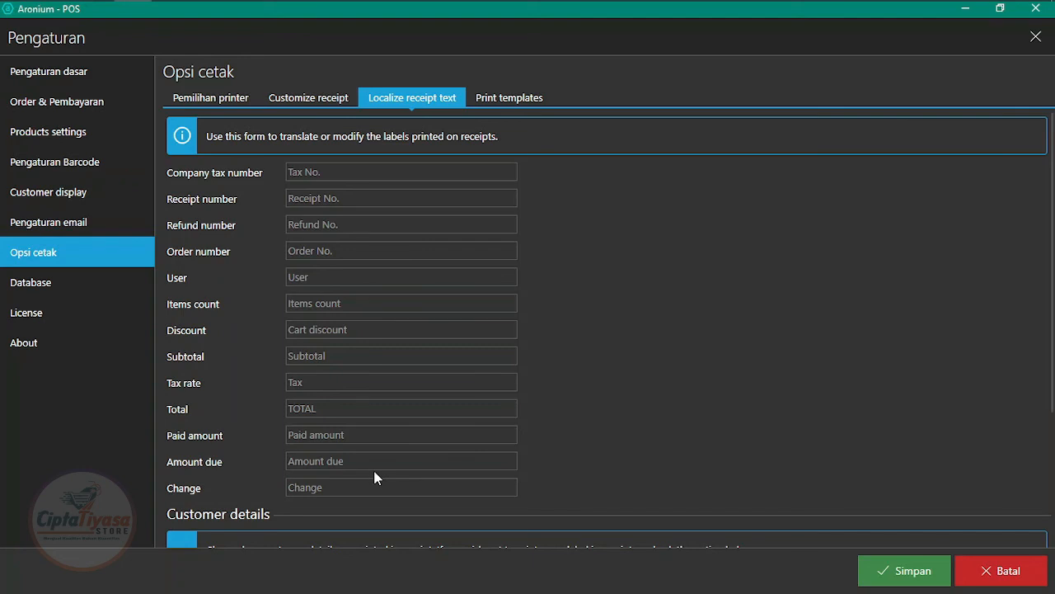
{"action": "left_click", "coordinate": [228, 12]}
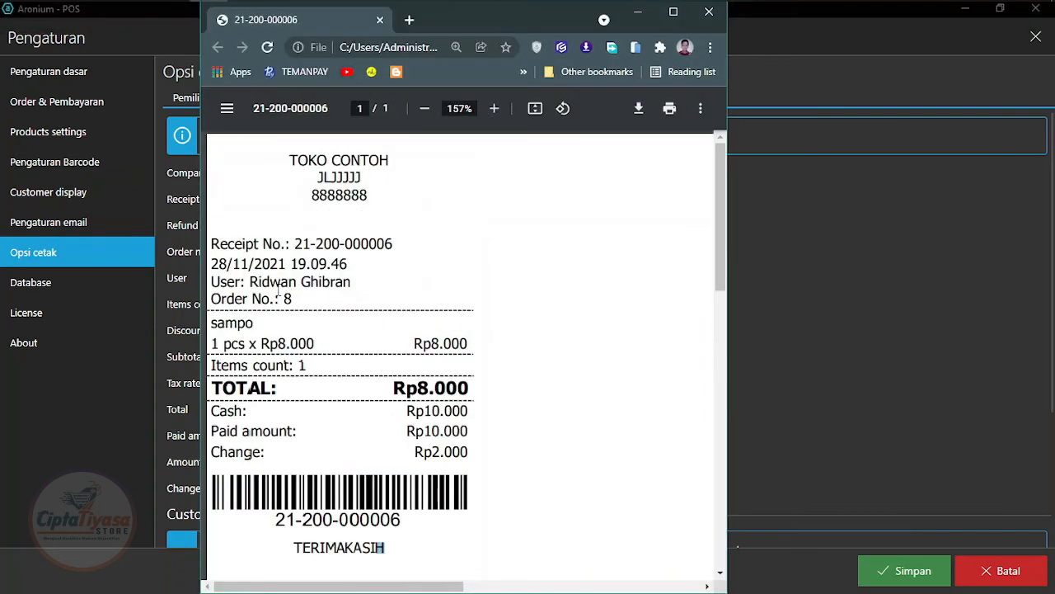
{"action": "double_click", "coordinate": [265, 450]}
{"action": "left_click", "coordinate": [318, 448]}
{"action": "left_click_drag", "start_coordinate": [248, 411], "coordinate": [235, 410]}
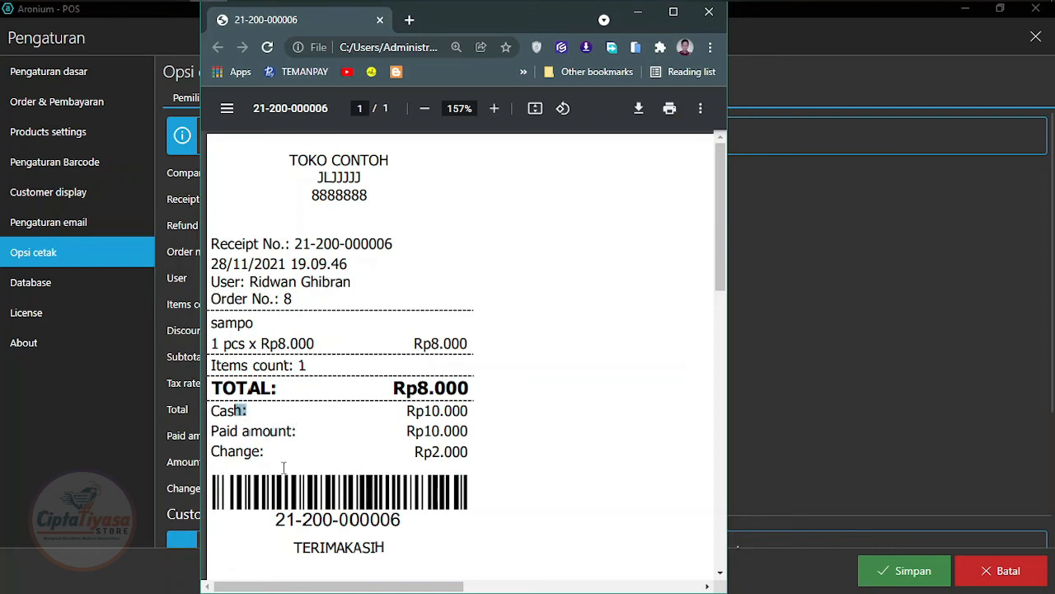
{"action": "left_click_drag", "start_coordinate": [266, 452], "coordinate": [213, 452]}
{"action": "left_click", "coordinate": [214, 451]}
{"action": "key", "text": "ctrl+w"}
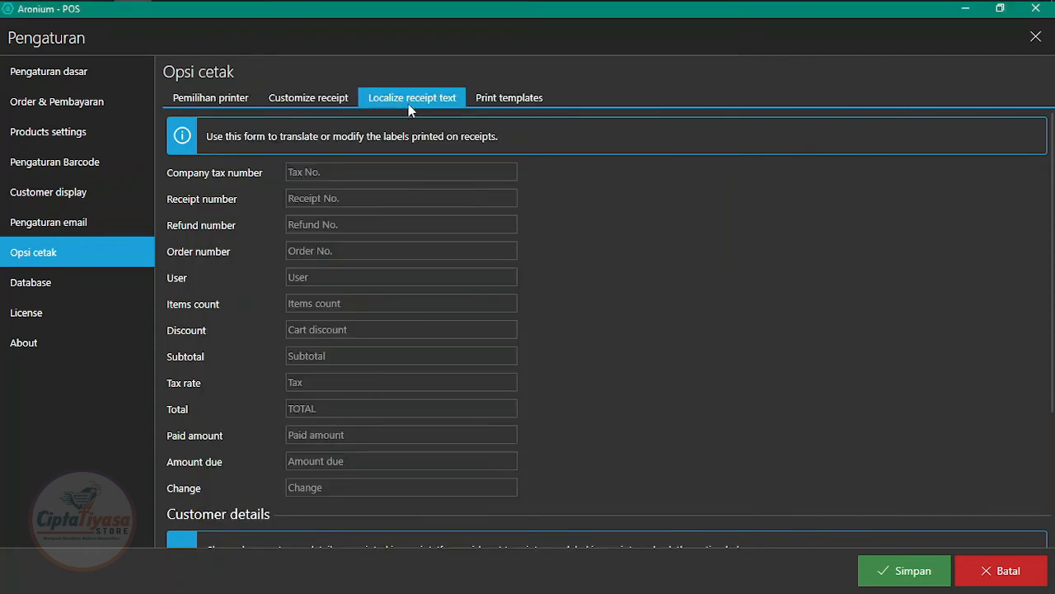
Step: Examine the Change and Amount due label fields and the customer details labels in the receipt text localization form
{"action": "left_click", "coordinate": [335, 488]}
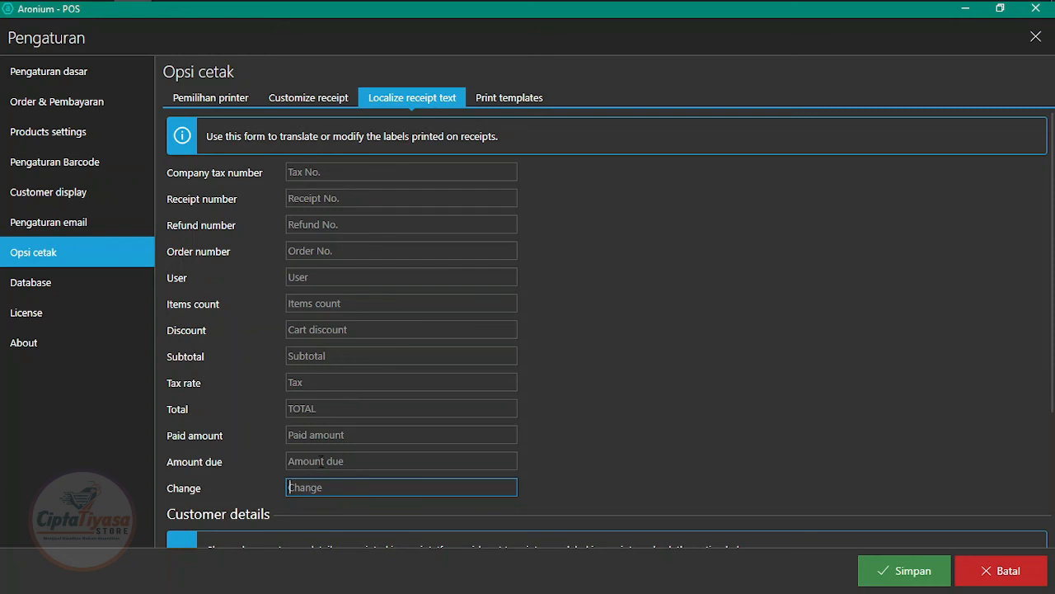
{"action": "left_click", "coordinate": [377, 460]}
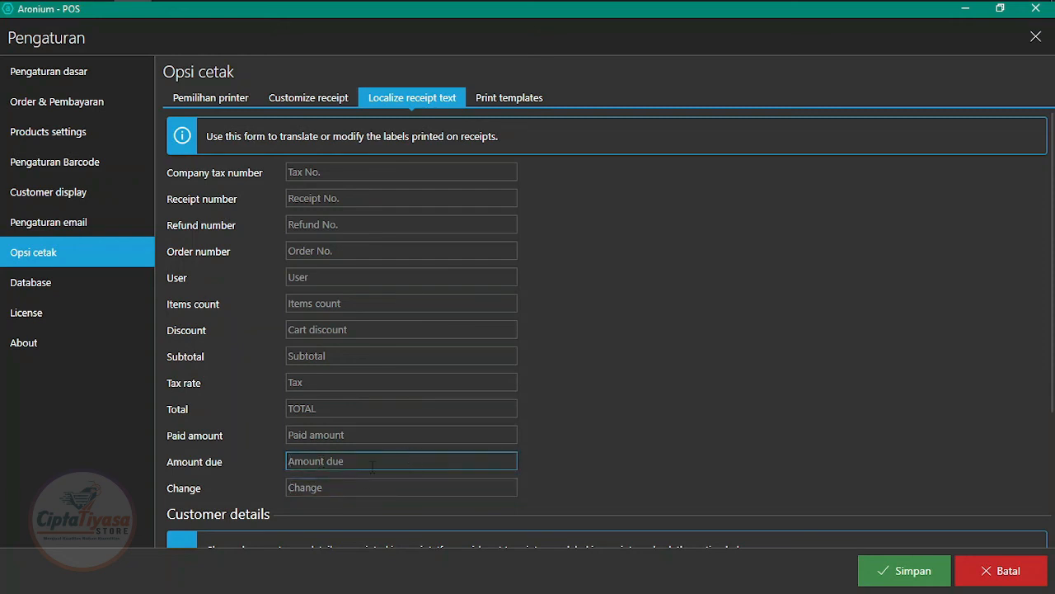
{"action": "left_click", "coordinate": [335, 488]}
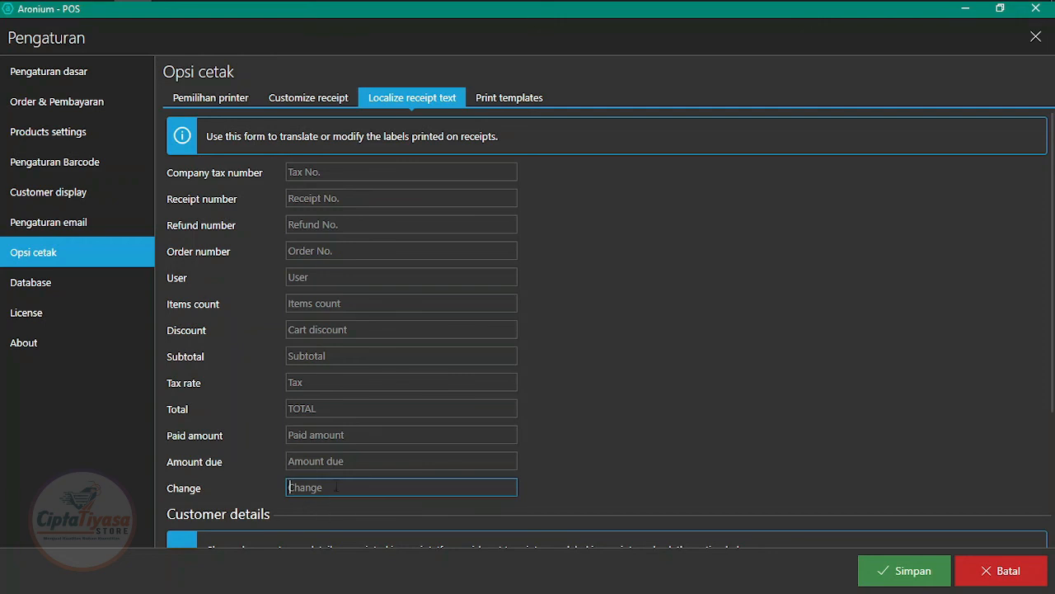
{"action": "scroll", "coordinate": [330, 495], "scroll_direction": "down", "scroll_amount": 5}
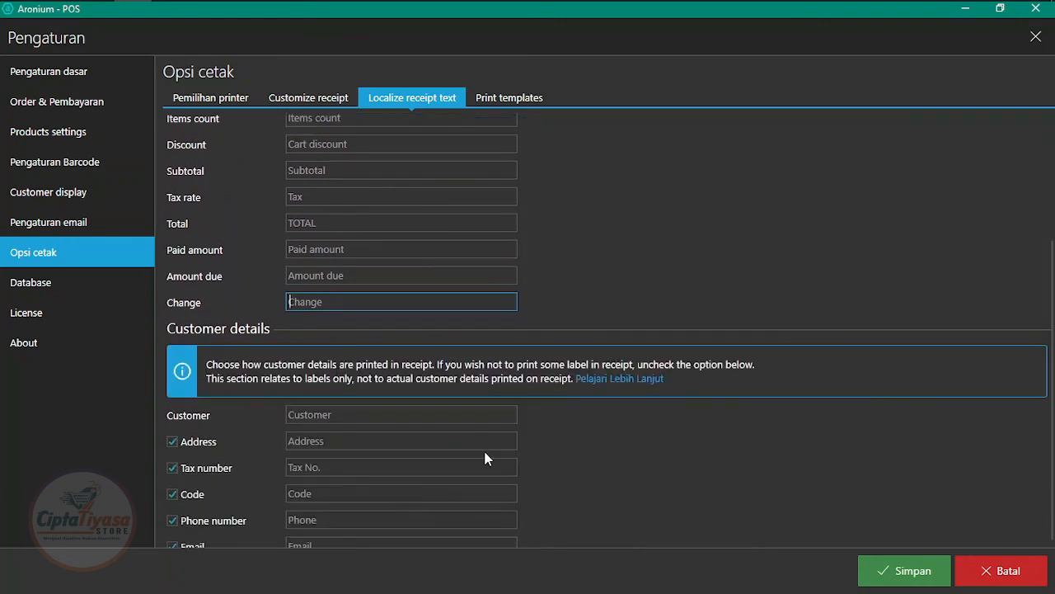
{"action": "scroll", "coordinate": [483, 456], "scroll_direction": "down", "scroll_amount": 1}
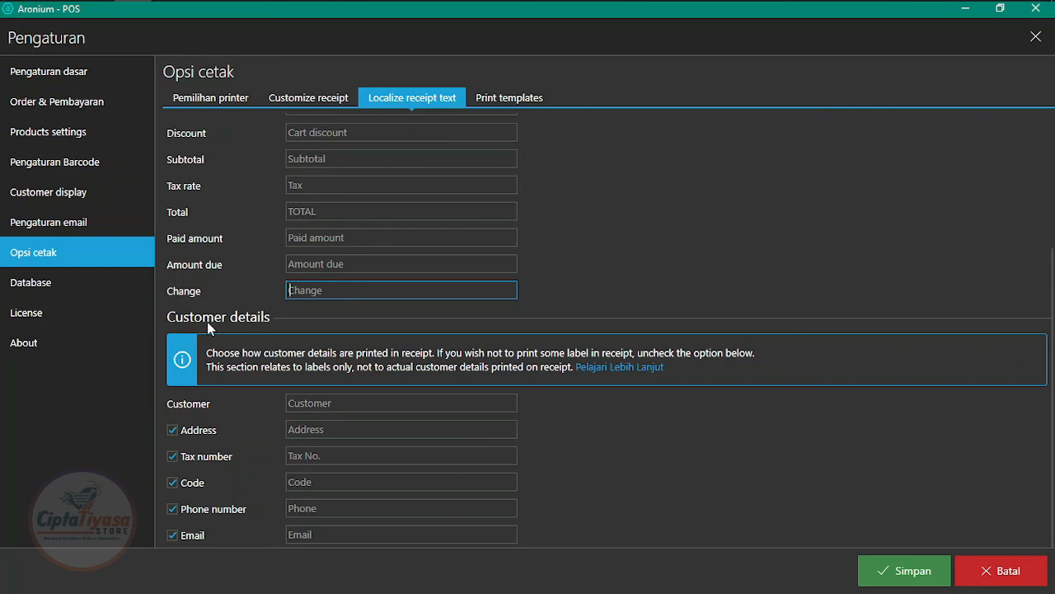
{"action": "left_click", "coordinate": [317, 399]}
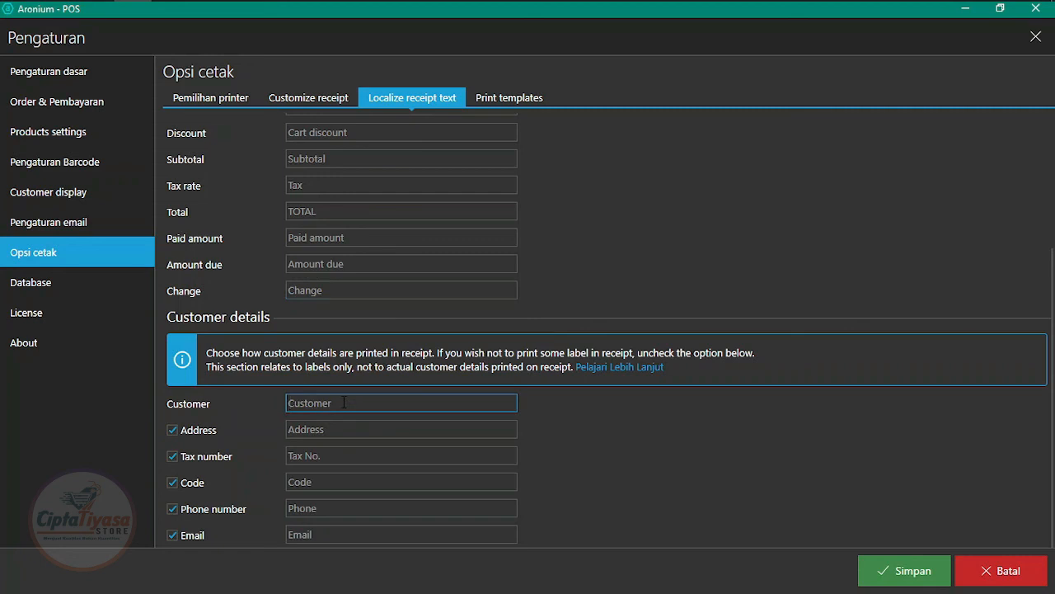
{"action": "left_click", "coordinate": [371, 431]}
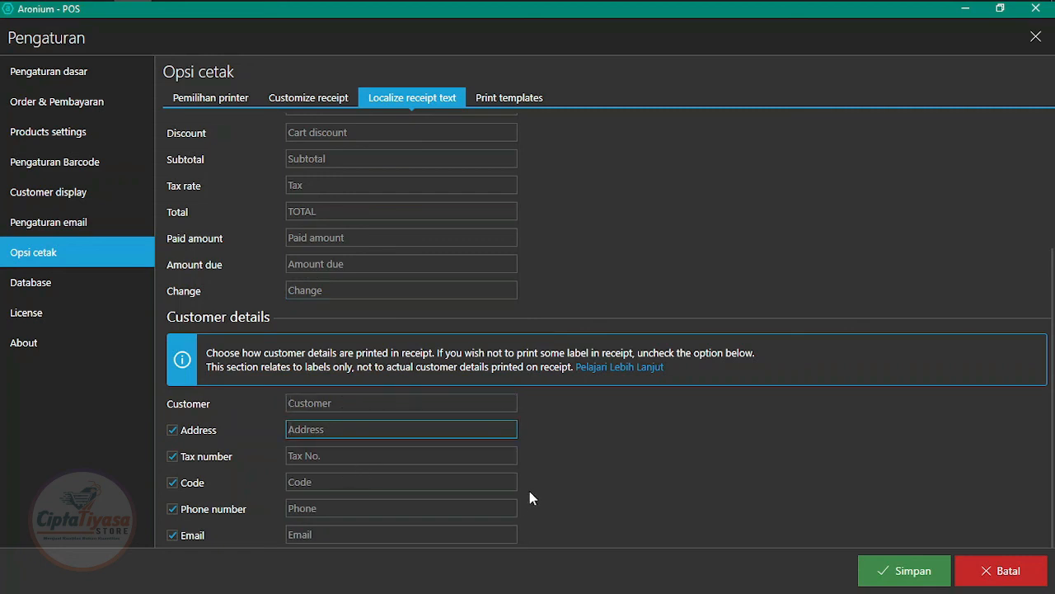
Step: Review the print template settings, and go back through the receipt text and customization options to the printer selection
{"action": "left_click", "coordinate": [508, 99]}
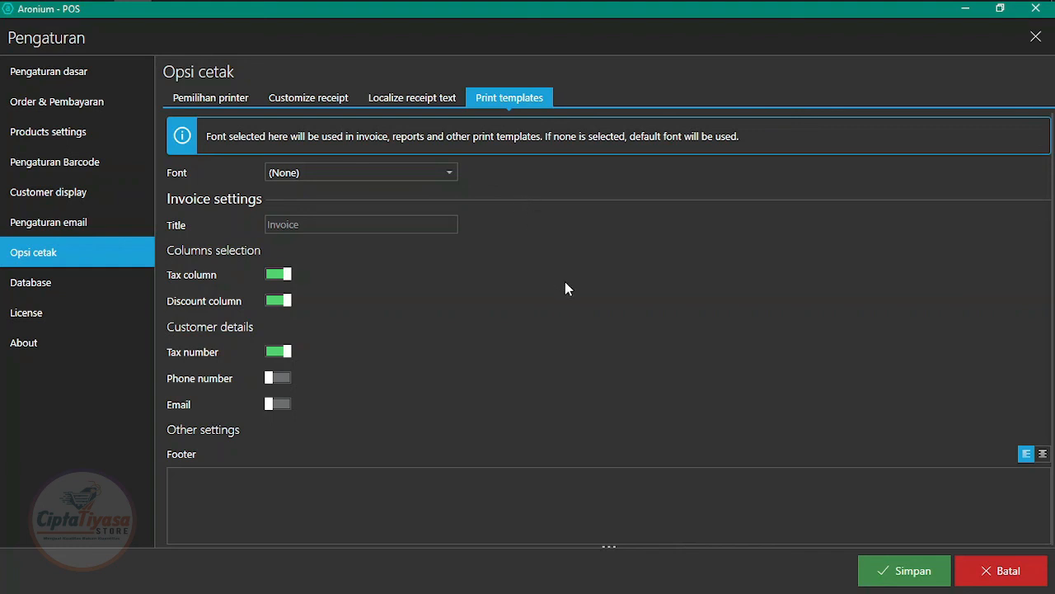
{"action": "left_click", "coordinate": [425, 98]}
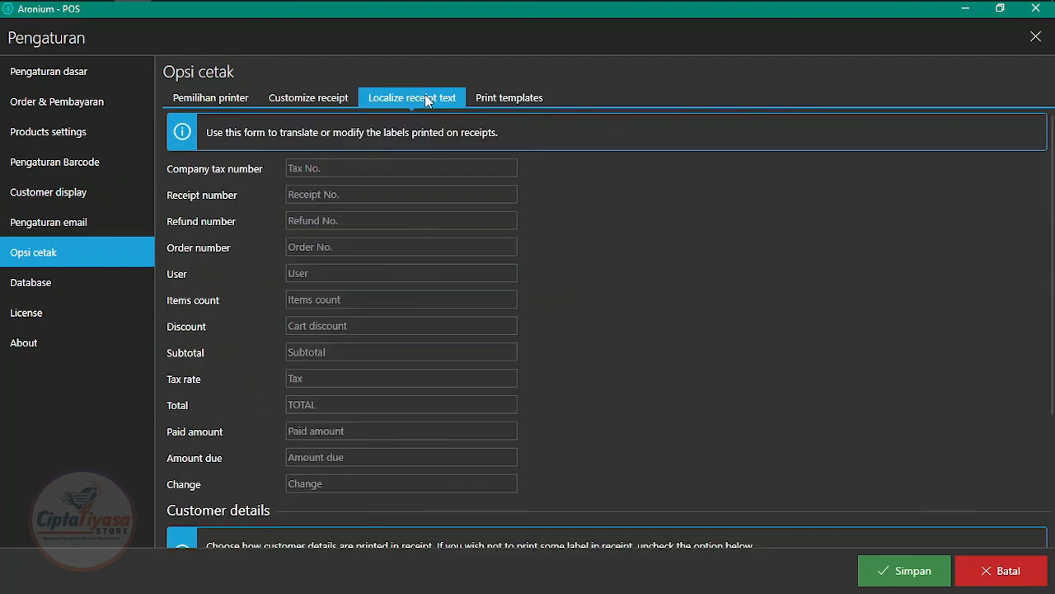
{"action": "scroll", "coordinate": [721, 379], "scroll_direction": "down", "scroll_amount": 2}
{"action": "scroll", "coordinate": [586, 376], "scroll_direction": "up", "scroll_amount": 3}
{"action": "left_click", "coordinate": [306, 97]}
{"action": "left_click", "coordinate": [215, 99]}
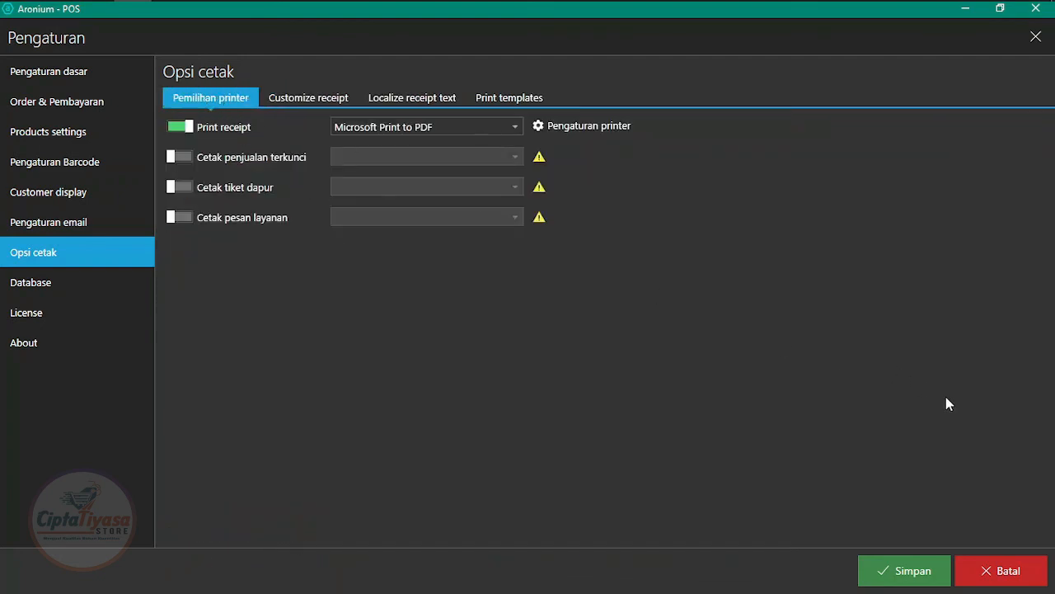
Step: Save the application settings and add the product with barcode 123456 to the sale
{"action": "left_click", "coordinate": [904, 577]}
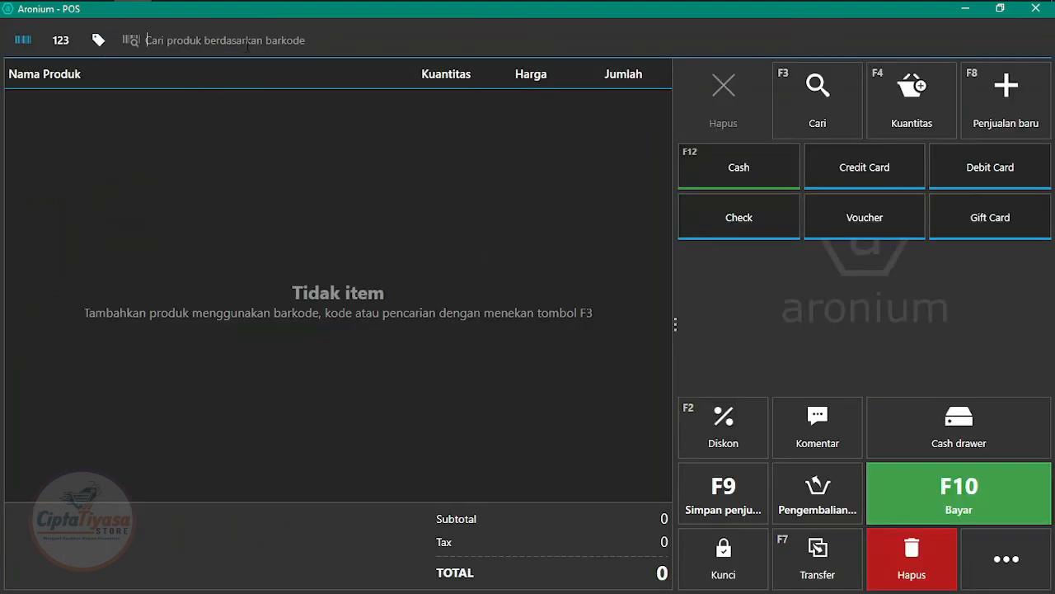
{"action": "type", "text": "123456"}
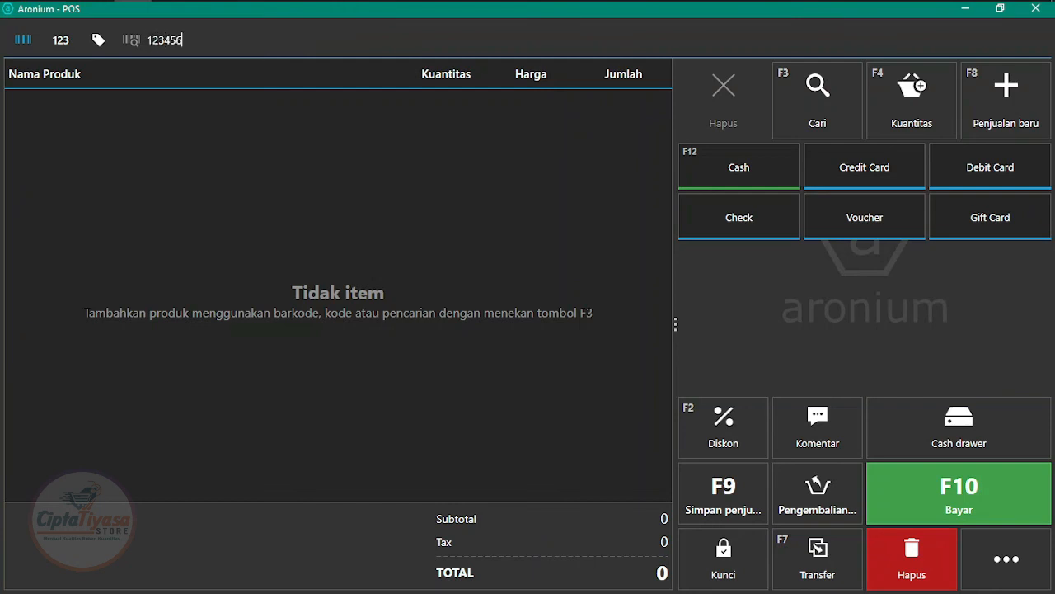
{"action": "key", "text": "Return"}
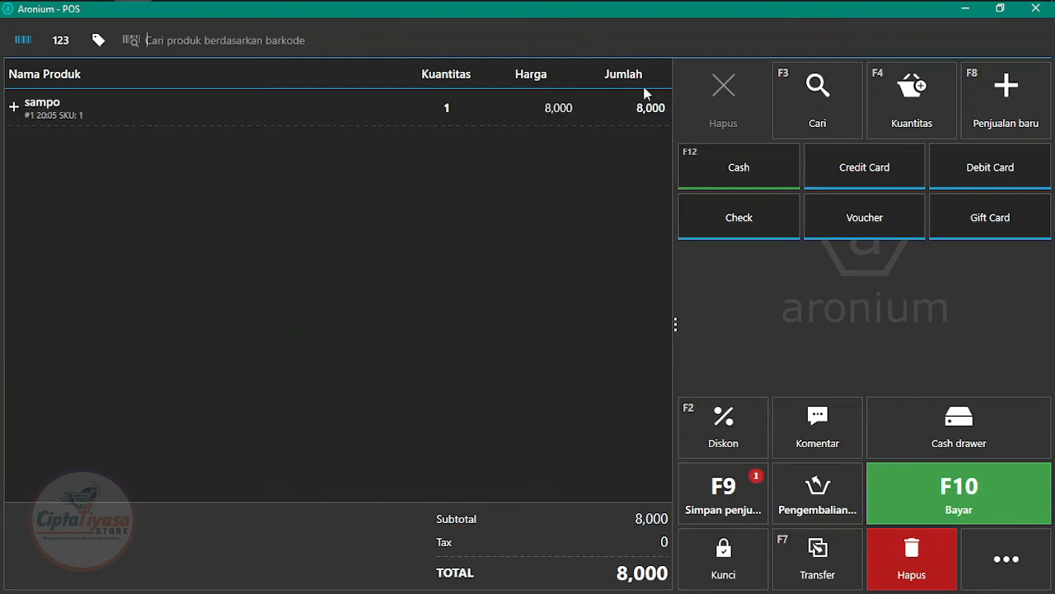